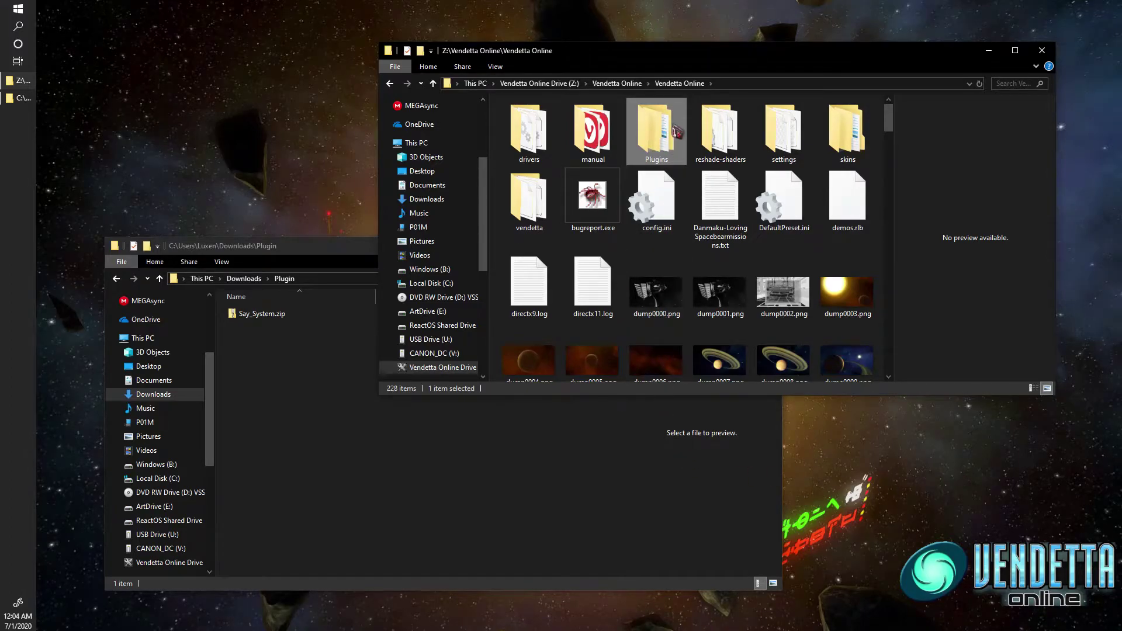
Copy the Say_System folder out of Say_System.zip into the Vendetta Online Plugins folder
{"action": "double_click", "coordinate": [671, 151]}
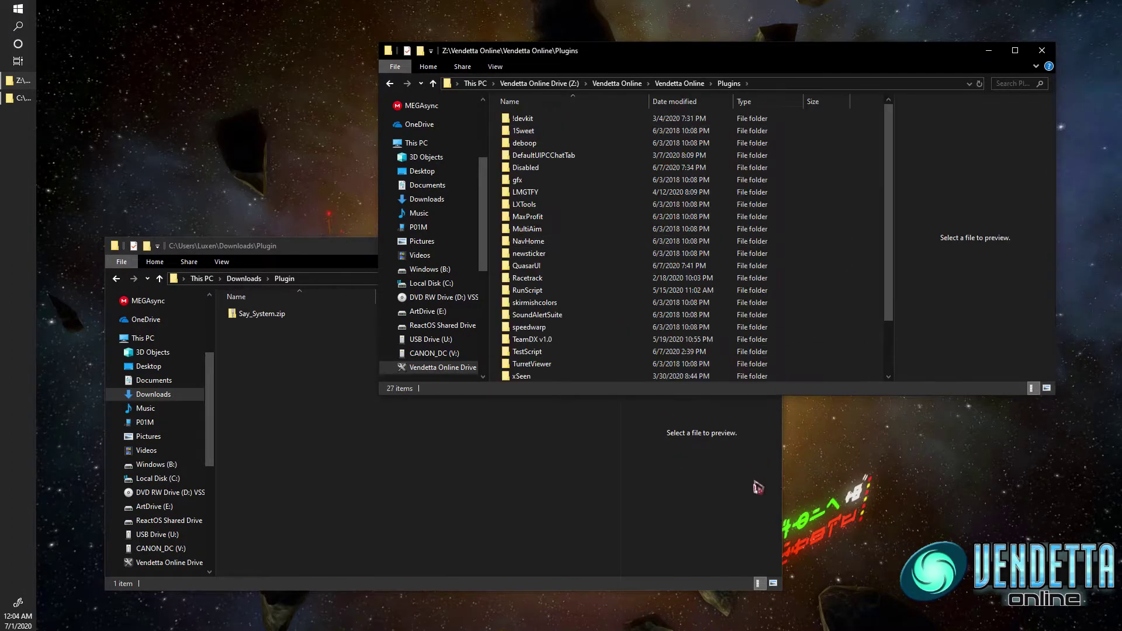
{"action": "left_click", "coordinate": [278, 332]}
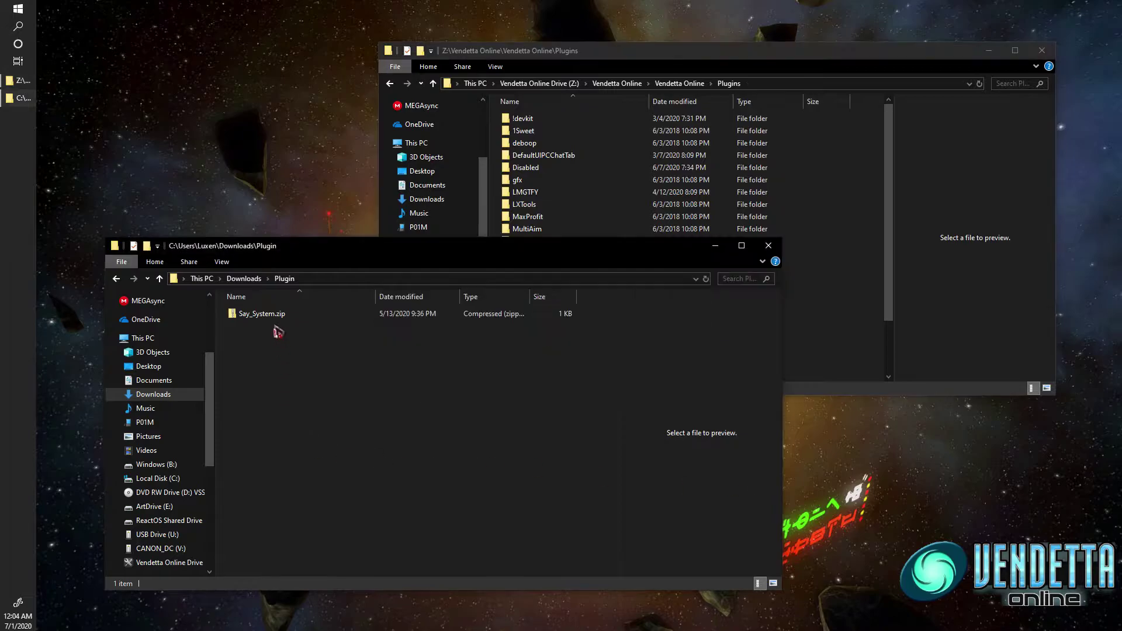
{"action": "double_click", "coordinate": [274, 316]}
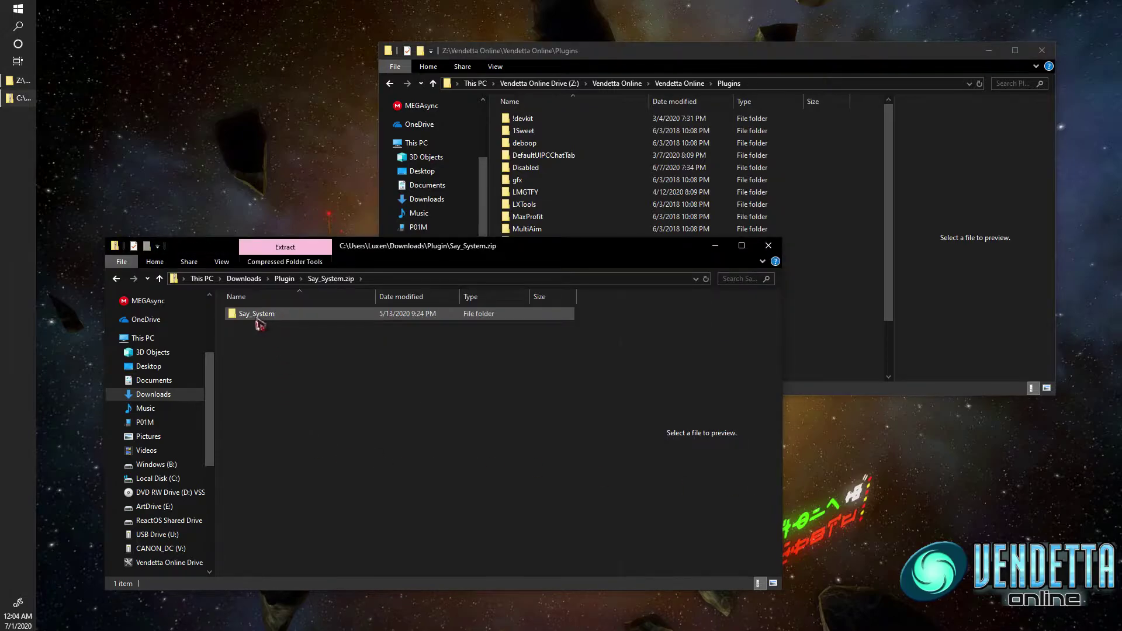
{"action": "left_click_drag", "start_coordinate": [256, 320], "coordinate": [856, 250]}
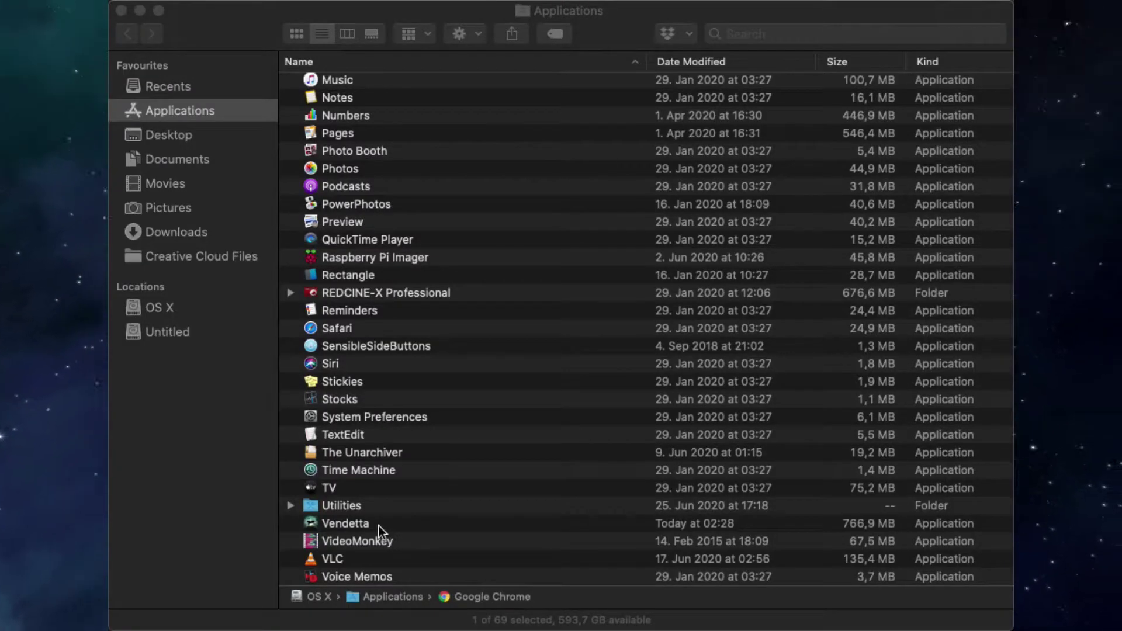
Show the package contents of the Vendetta application on the Mac and open its plugins folder
{"action": "right_click", "coordinate": [378, 525]}
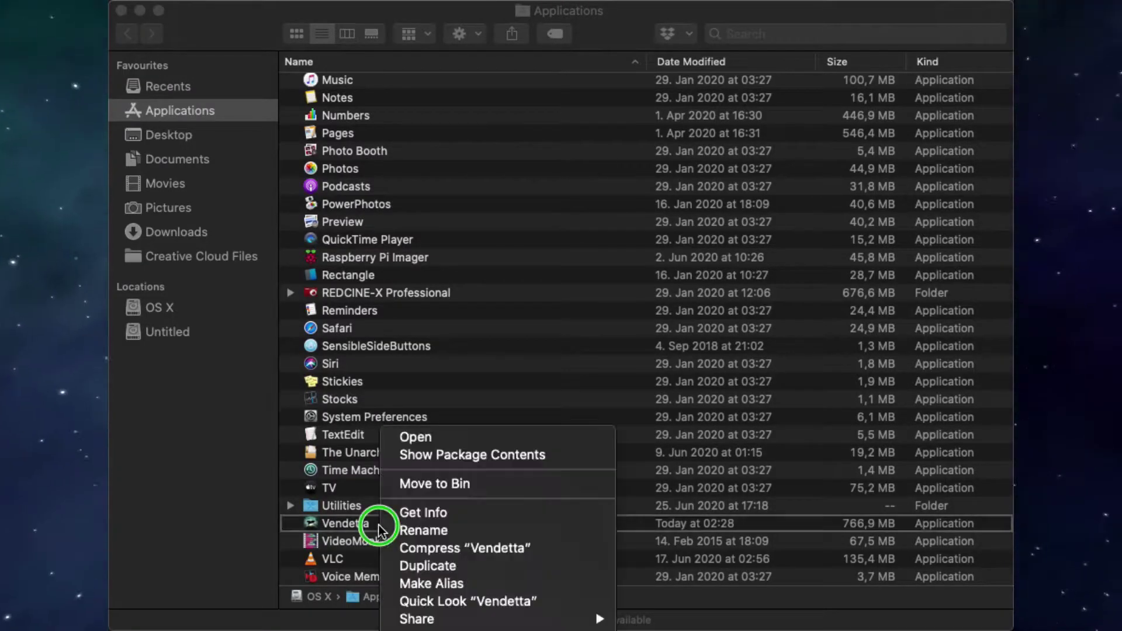
{"action": "left_click", "coordinate": [453, 461]}
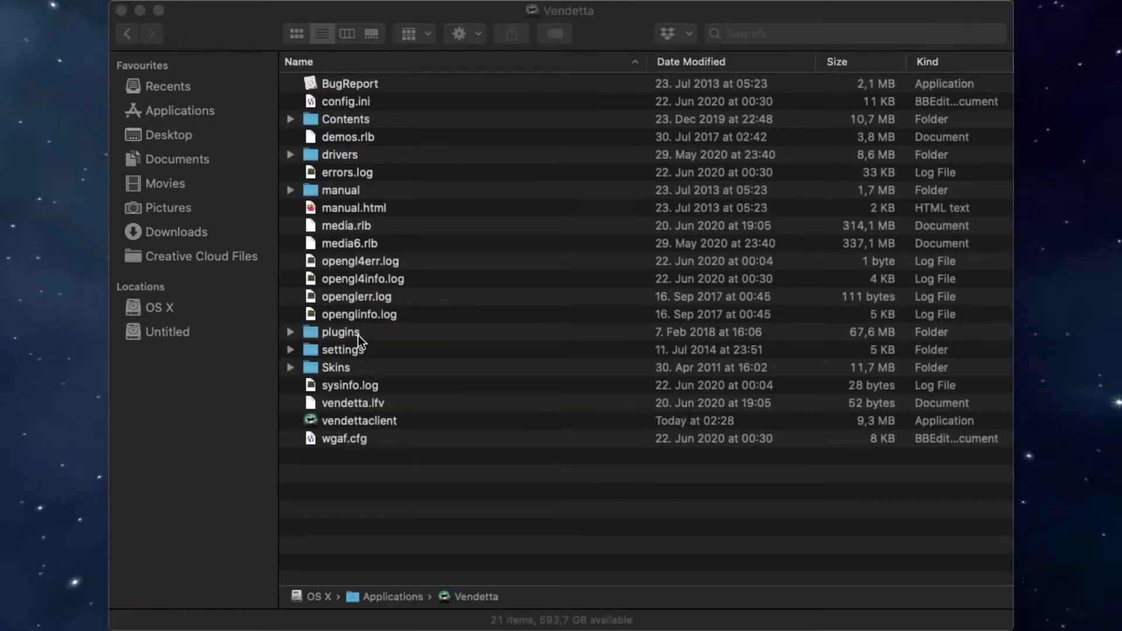
{"action": "double_click", "coordinate": [359, 337]}
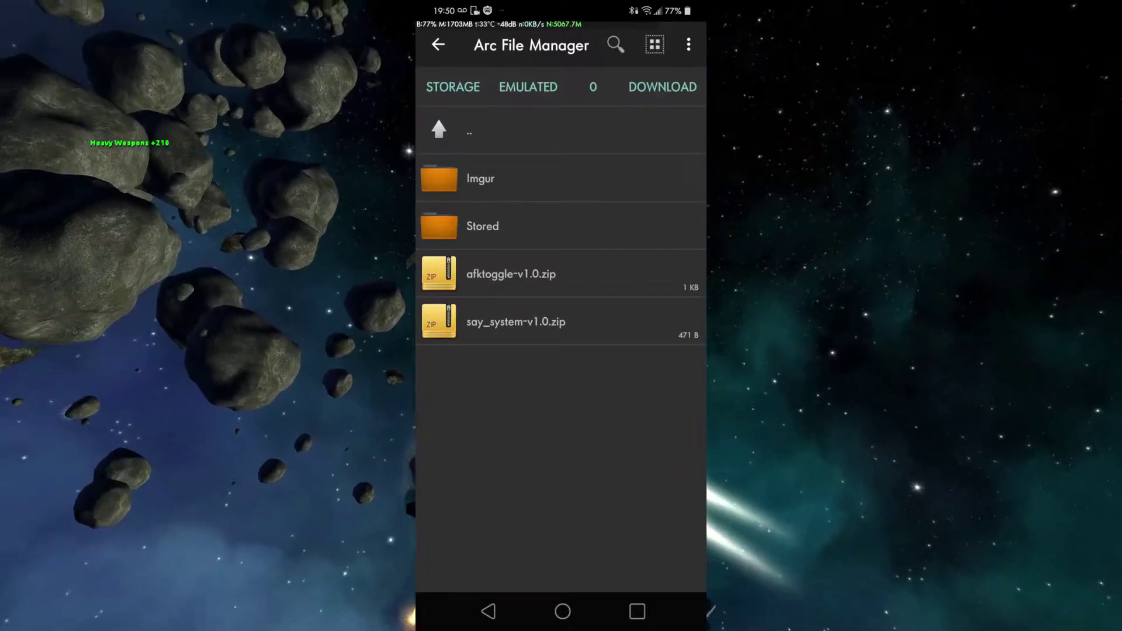
In Arc File Manager, choose to extract afktoggle-v1.0.zip to another location and browse to the Android/data folder
{"action": "left_click", "coordinate": [494, 273]}
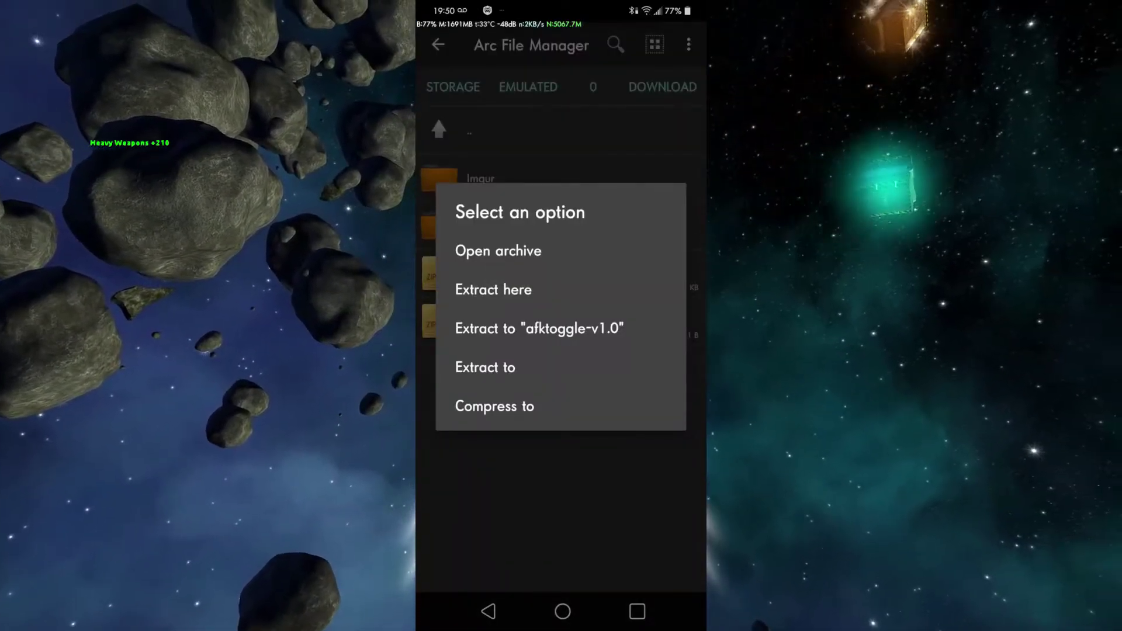
{"action": "left_click", "coordinate": [475, 370]}
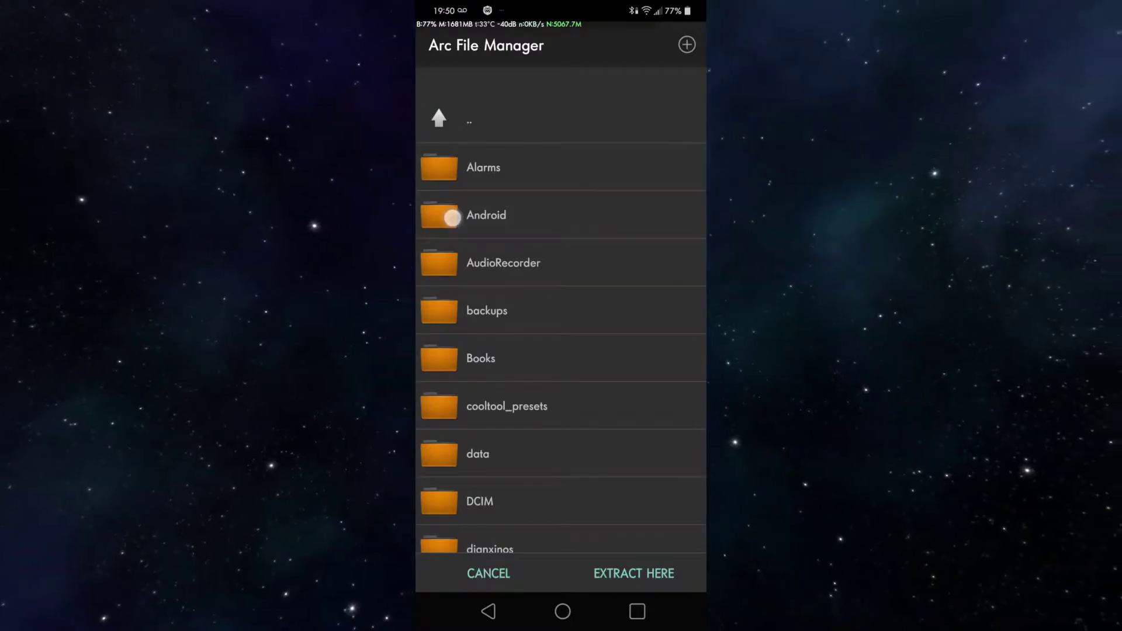
{"action": "left_click", "coordinate": [452, 217]}
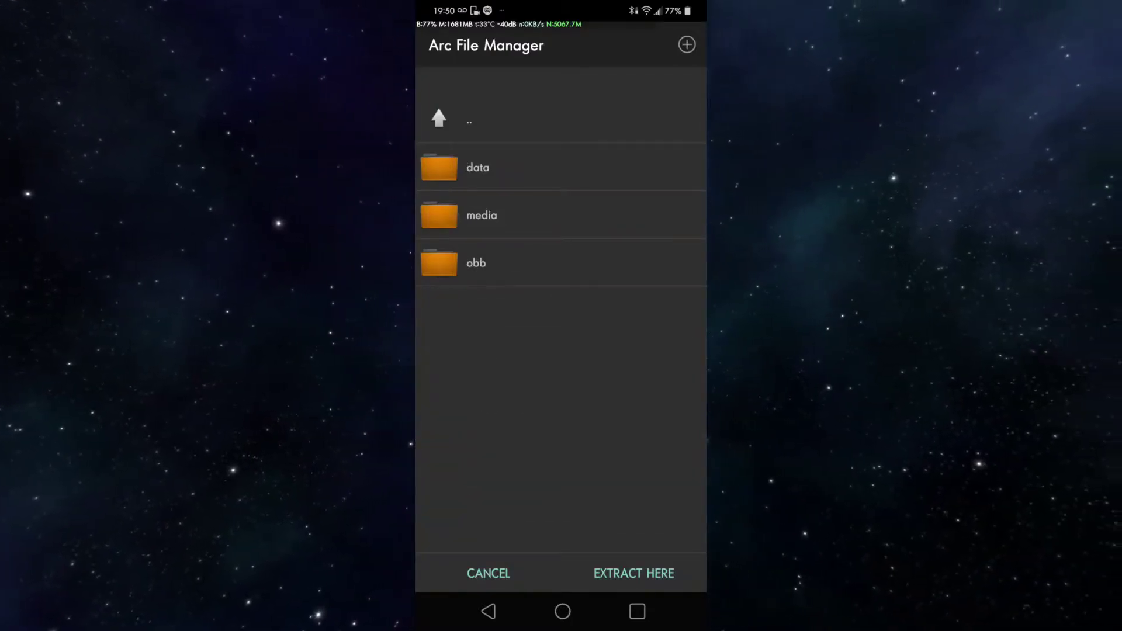
{"action": "left_click", "coordinate": [455, 167]}
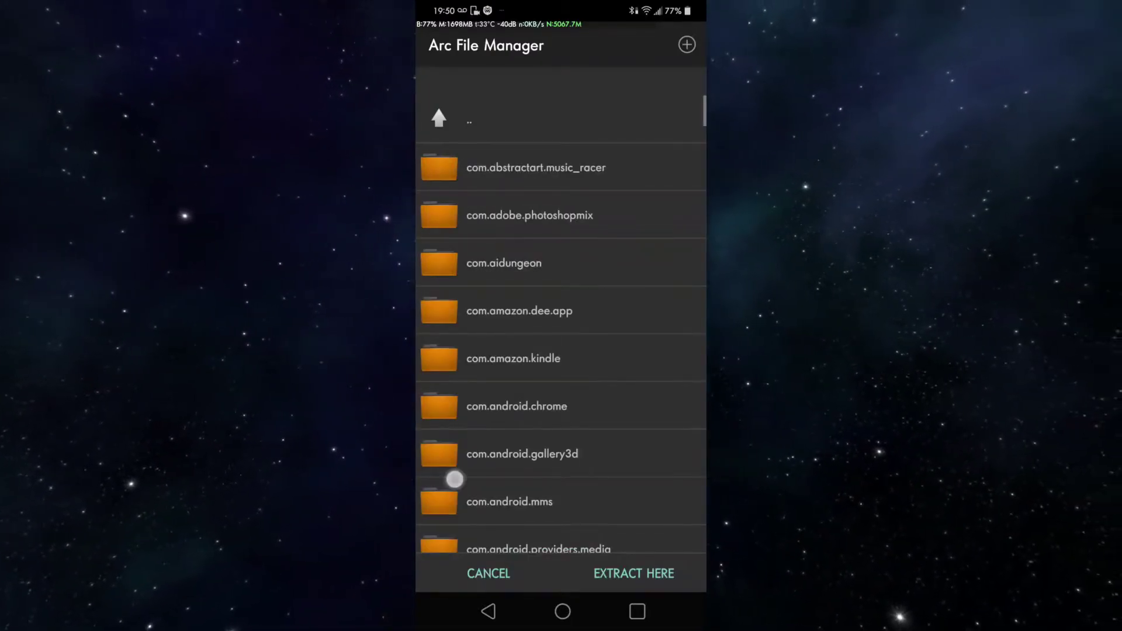
Extract the archive into the Plugins folder inside com.guildsoftware.vendetta/files
{"action": "left_click_drag", "start_coordinate": [454, 479], "coordinate": [468, 230]}
{"action": "left_click_drag", "start_coordinate": [467, 526], "coordinate": [447, 119]}
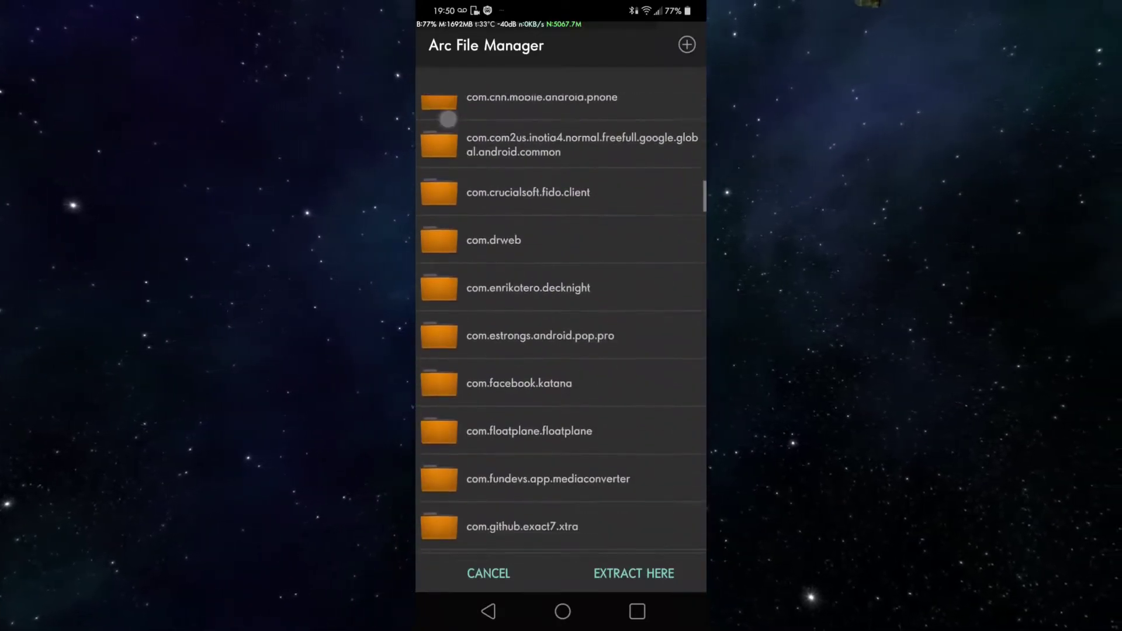
{"action": "left_click_drag", "start_coordinate": [466, 433], "coordinate": [453, 122]}
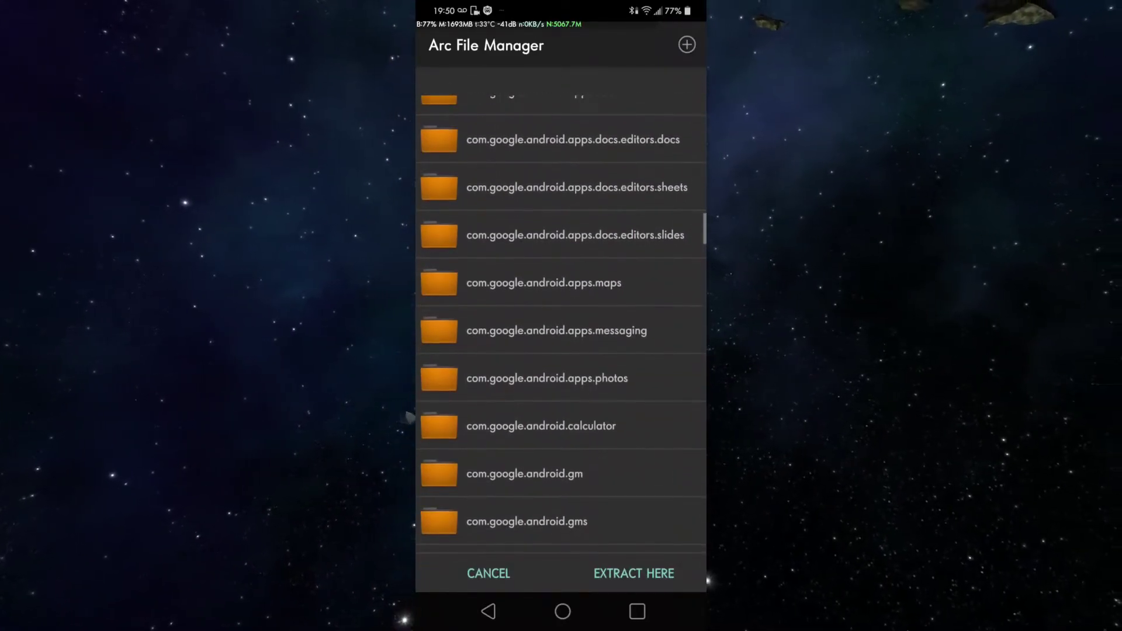
{"action": "left_click_drag", "start_coordinate": [468, 408], "coordinate": [471, 183]}
{"action": "left_click_drag", "start_coordinate": [473, 393], "coordinate": [472, 290]}
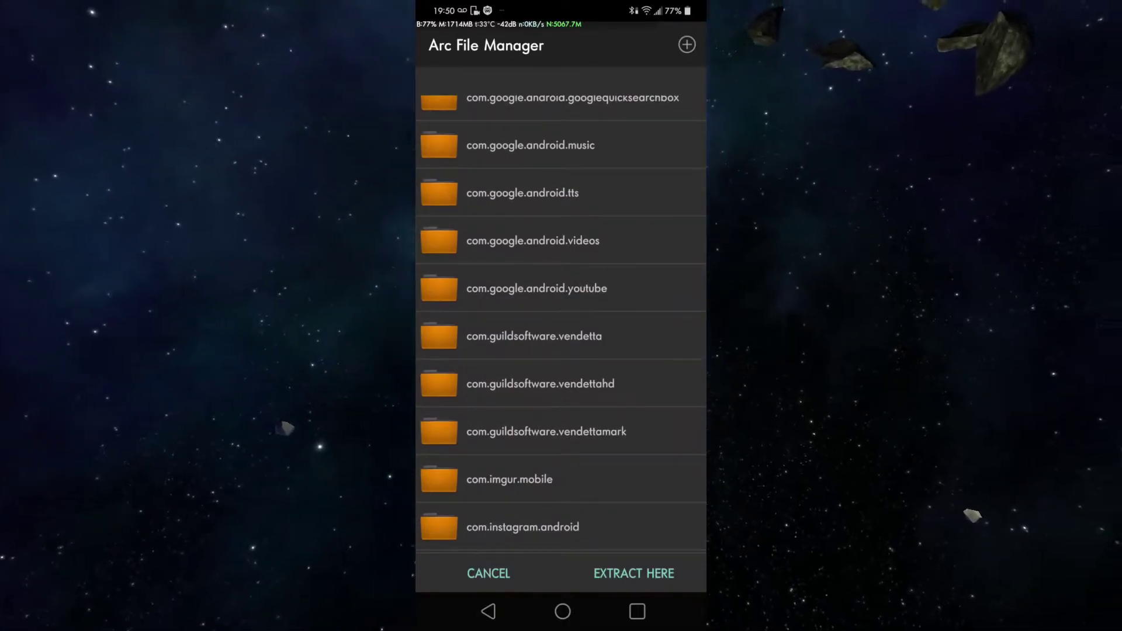
{"action": "left_click", "coordinate": [500, 342]}
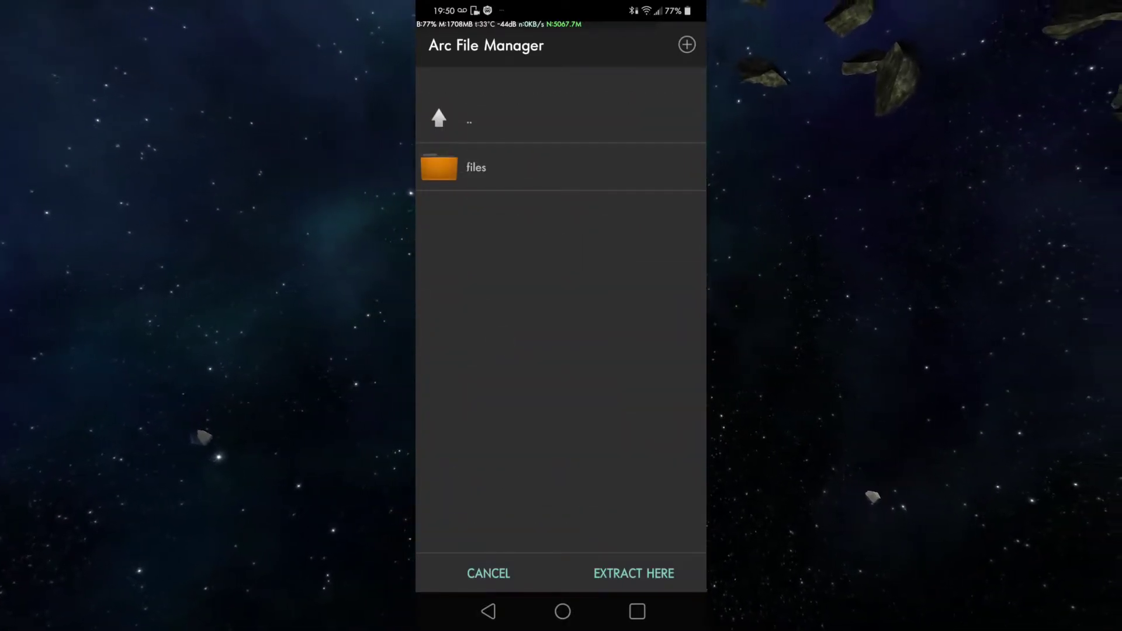
{"action": "left_click", "coordinate": [454, 172]}
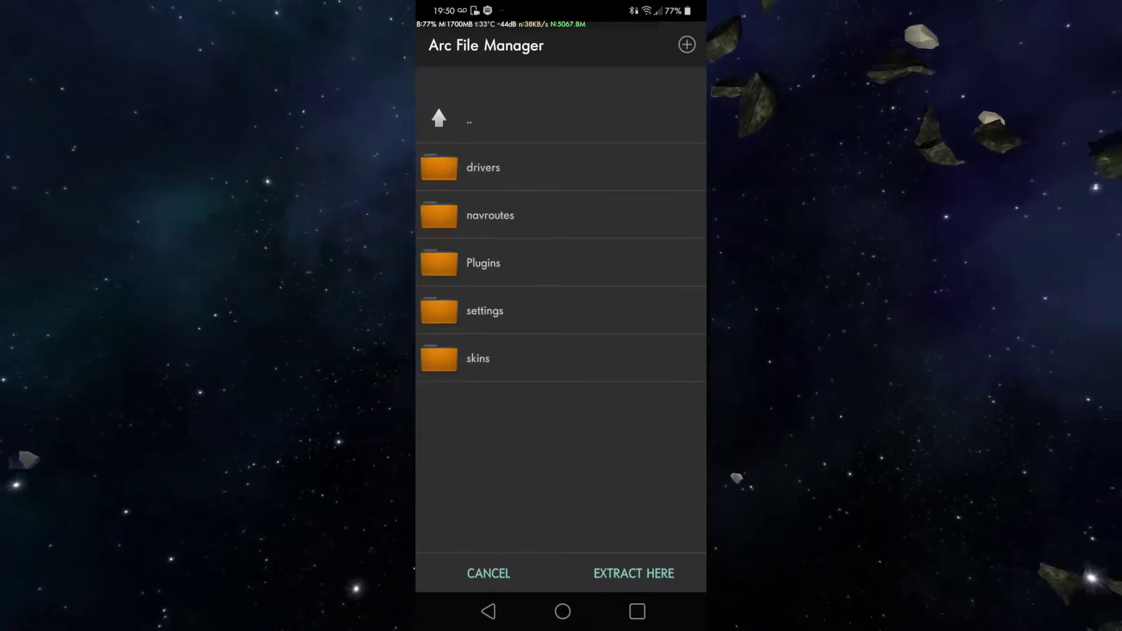
{"action": "left_click", "coordinate": [466, 267]}
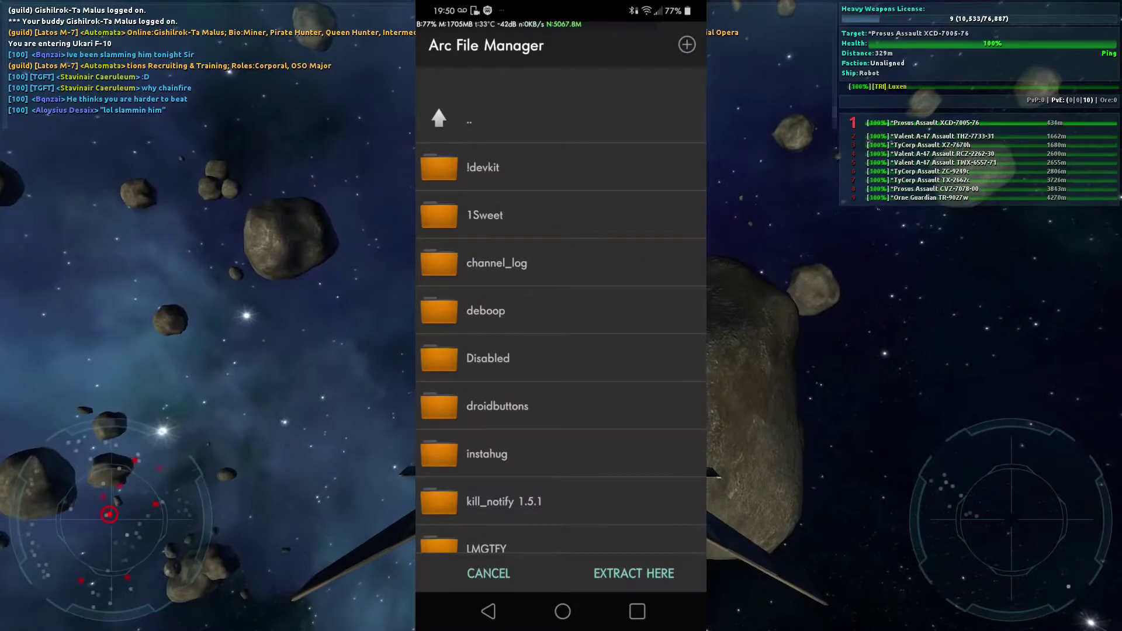
{"action": "left_click", "coordinate": [634, 573]}
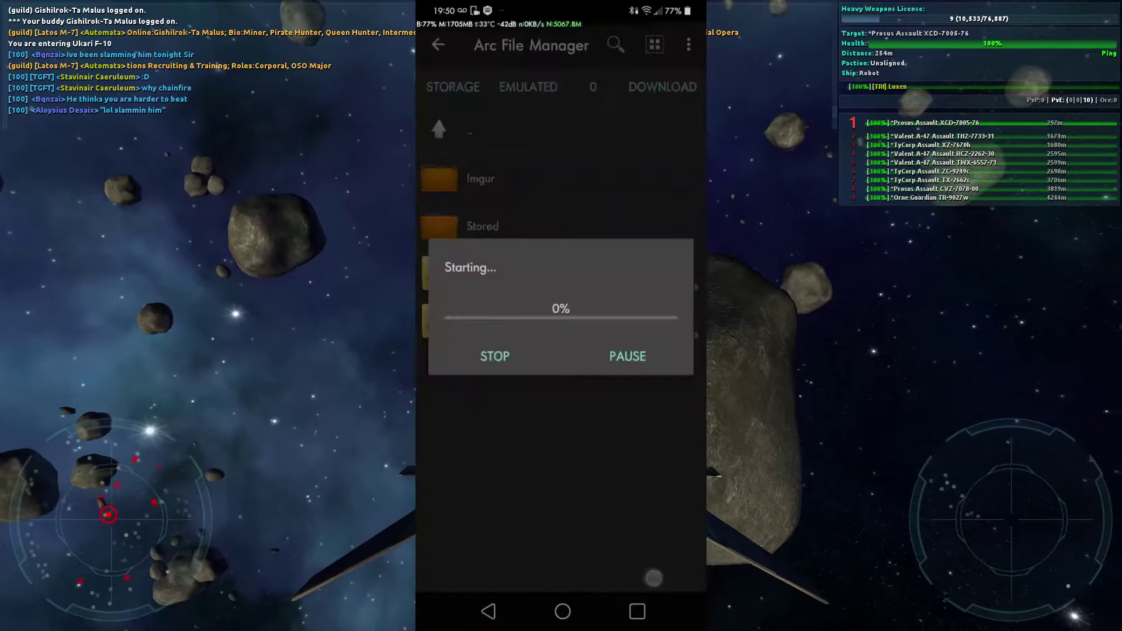
{"action": "left_click", "coordinate": [627, 356]}
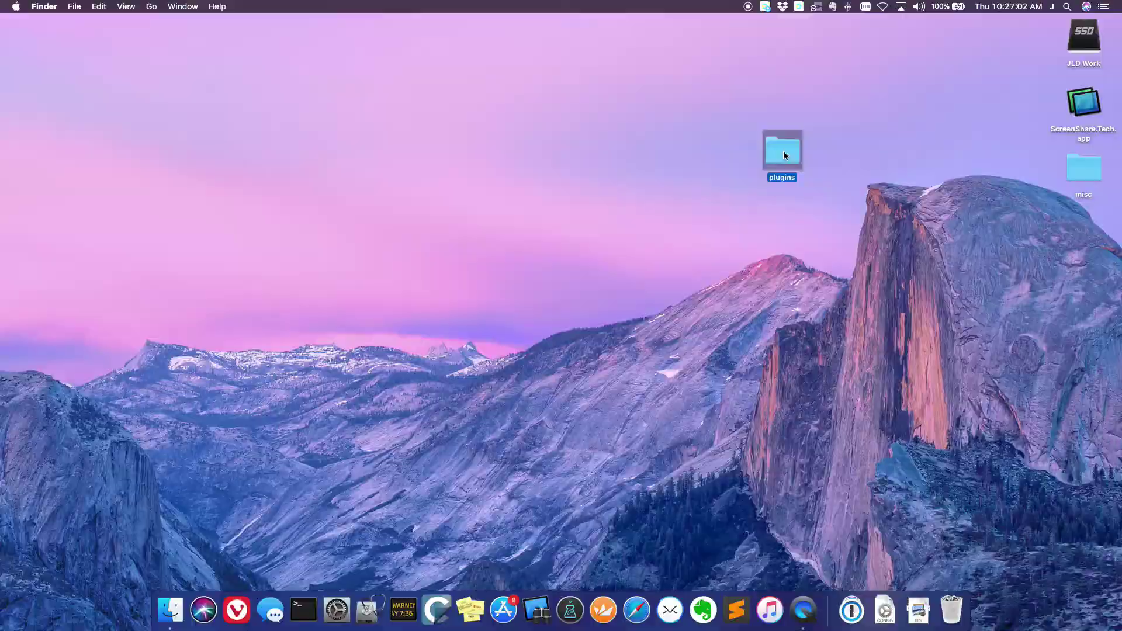
Open the plugins folder on the Mac desktop, and show Vendetta Online's documents in the iPad's File Sharing in iTunes
{"action": "double_click", "coordinate": [783, 151]}
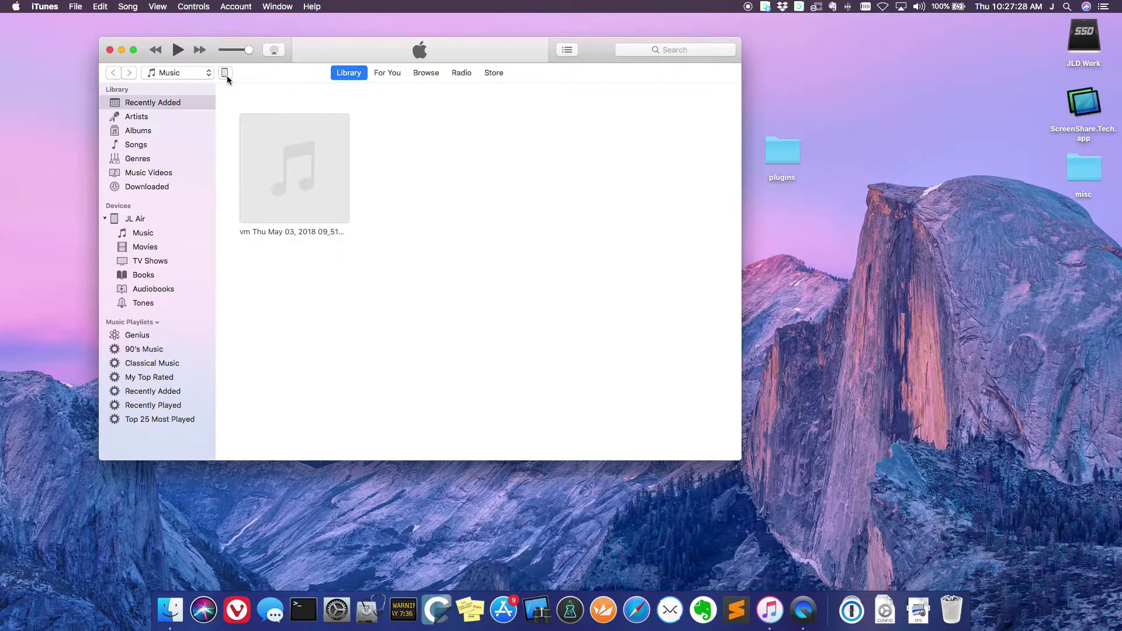
{"action": "left_click", "coordinate": [226, 73]}
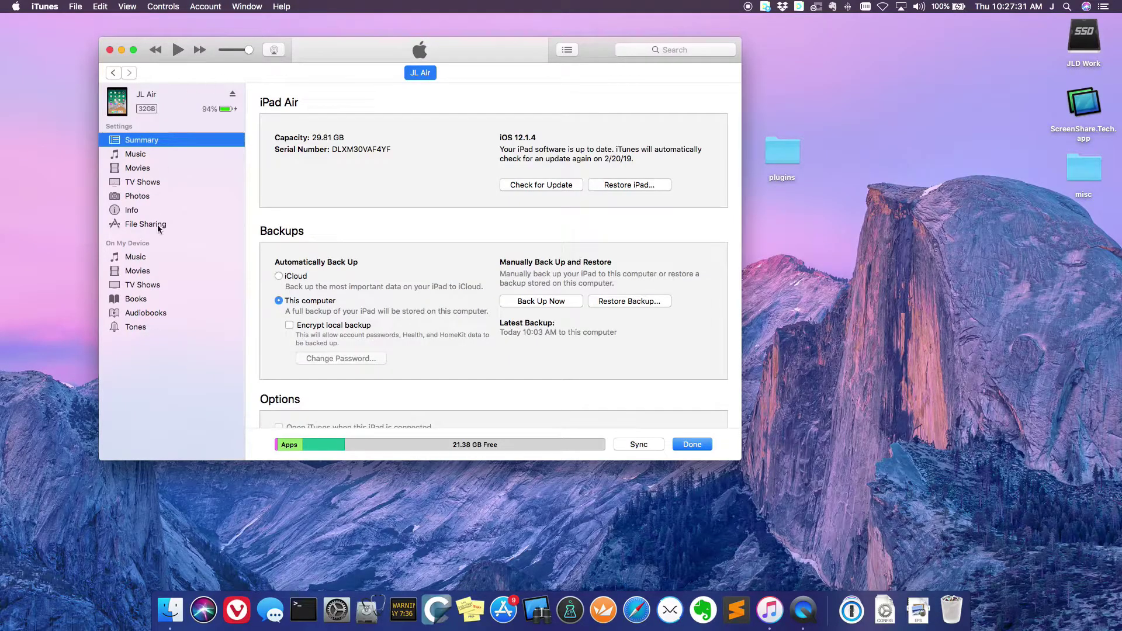
{"action": "left_click", "coordinate": [149, 226]}
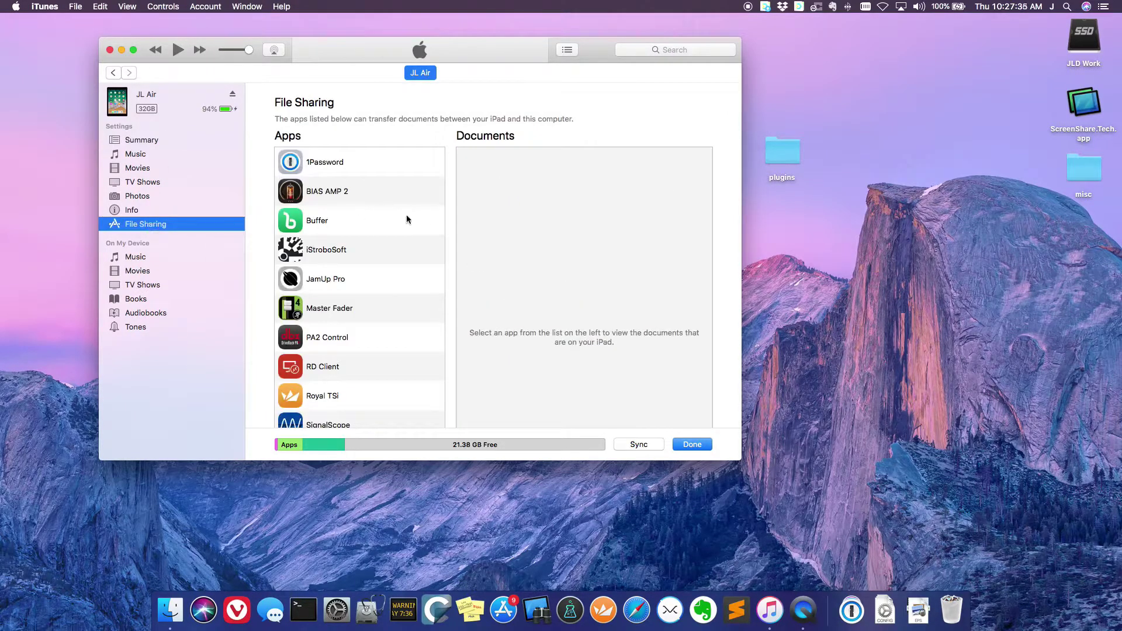
{"action": "scroll", "coordinate": [407, 220], "scroll_direction": "down", "scroll_amount": 5}
{"action": "left_click", "coordinate": [347, 373]}
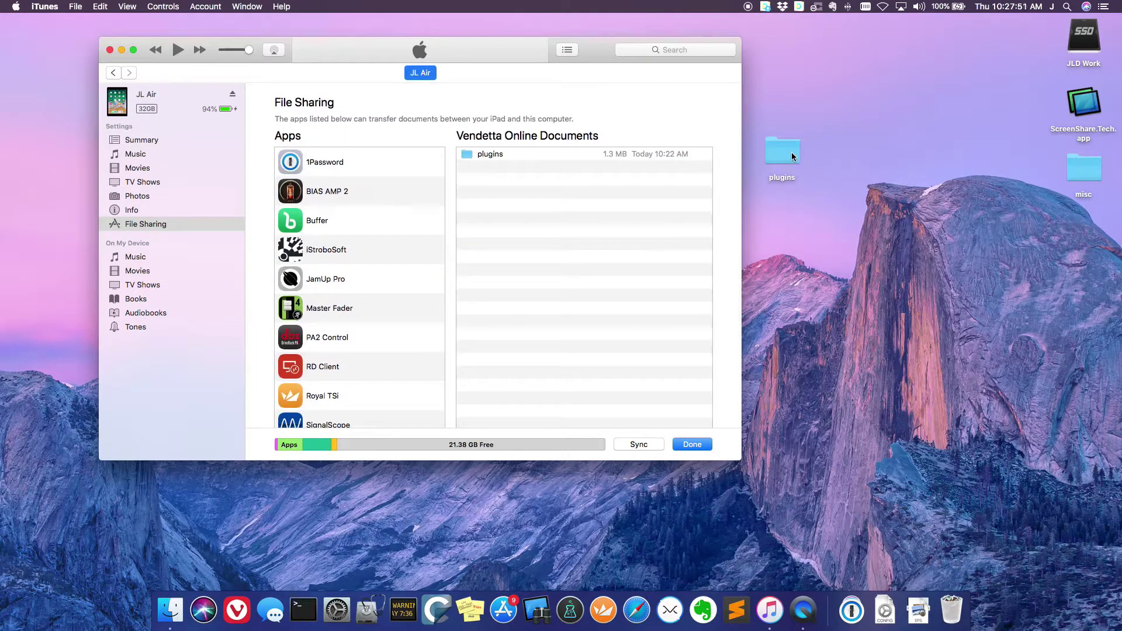
Transfer the desktop plugins folder into the Vendetta Online documents, replacing the older copy
{"action": "left_click_drag", "start_coordinate": [791, 151], "coordinate": [546, 165]}
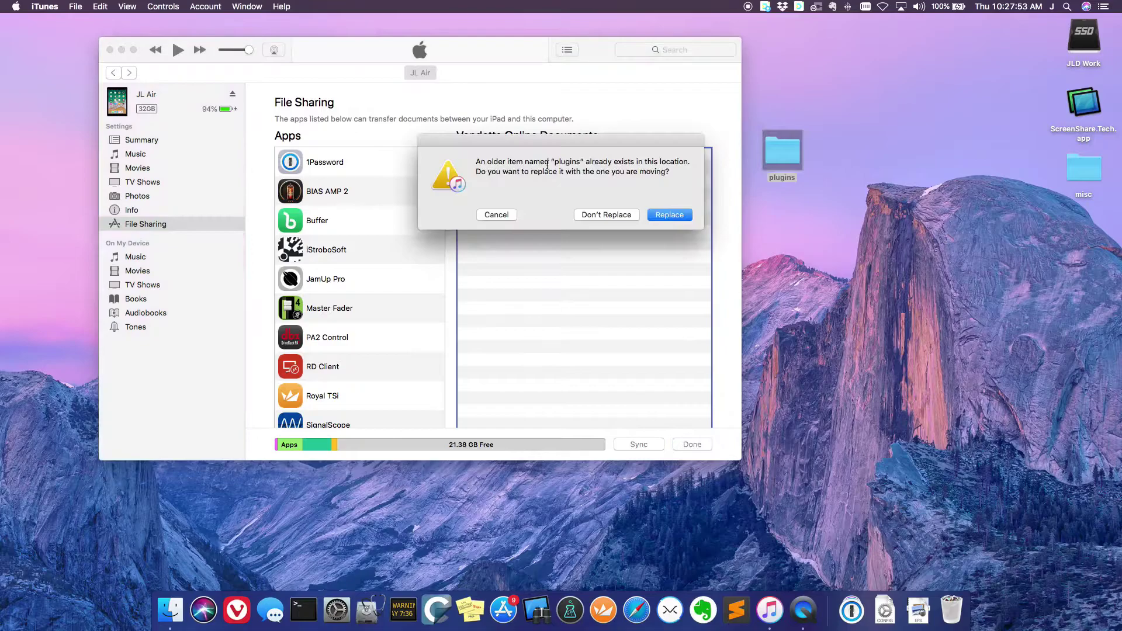
{"action": "left_click", "coordinate": [670, 215]}
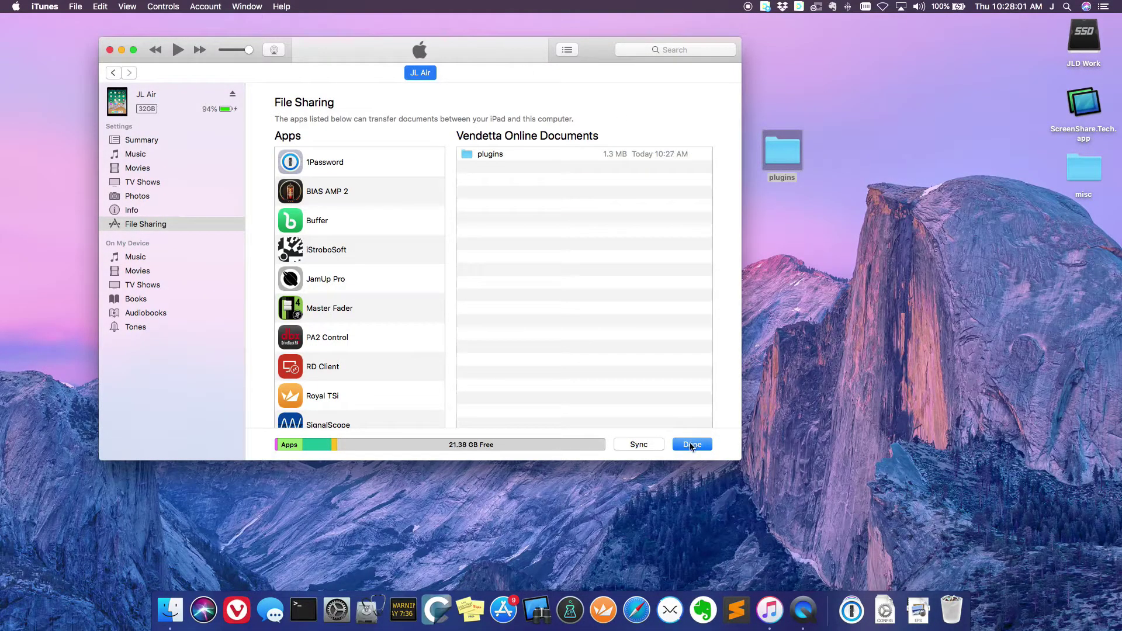
Eject the iPad and quit iTunes
{"action": "left_click", "coordinate": [233, 95]}
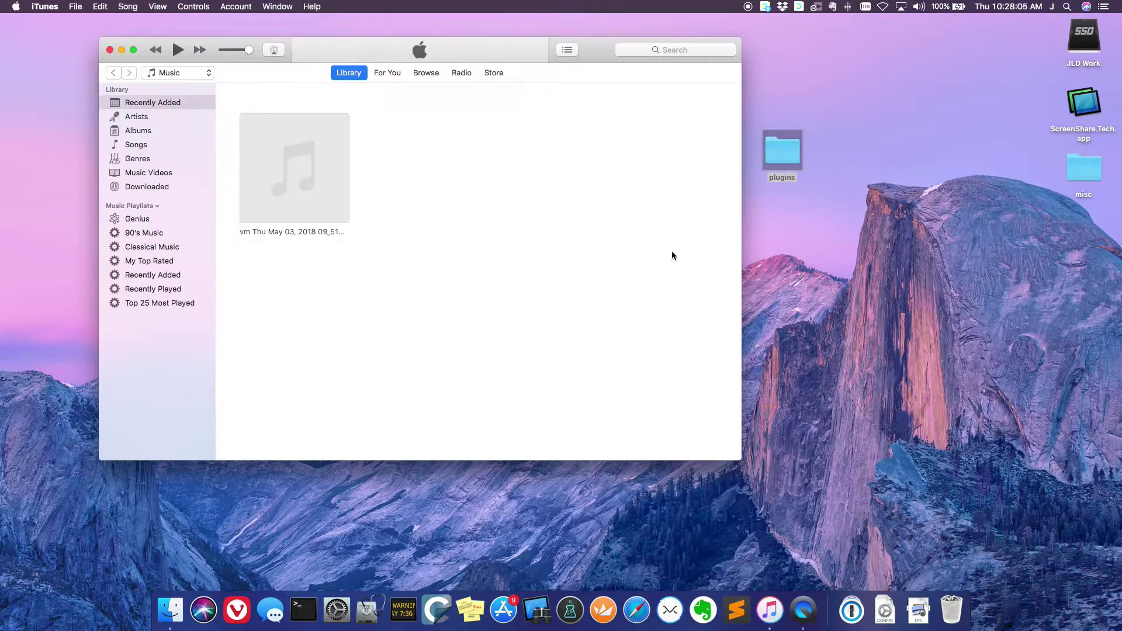
{"action": "left_click", "coordinate": [46, 6]}
{"action": "left_click", "coordinate": [73, 135]}
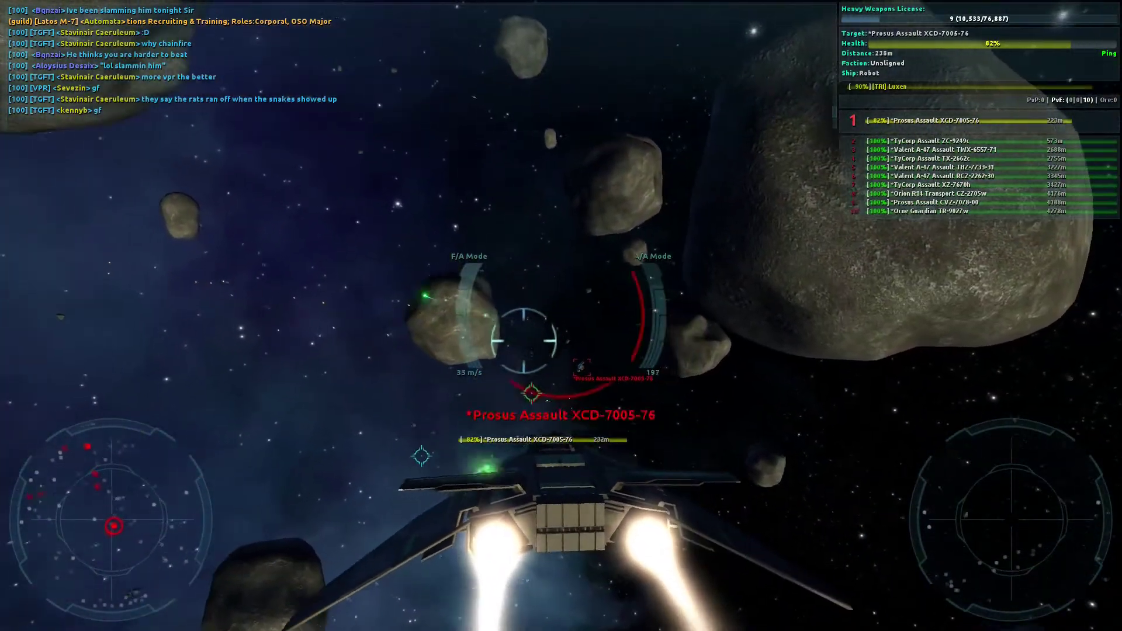
{"action": "left_click_drag", "start_coordinate": [386, 403], "coordinate": [526, 365]}
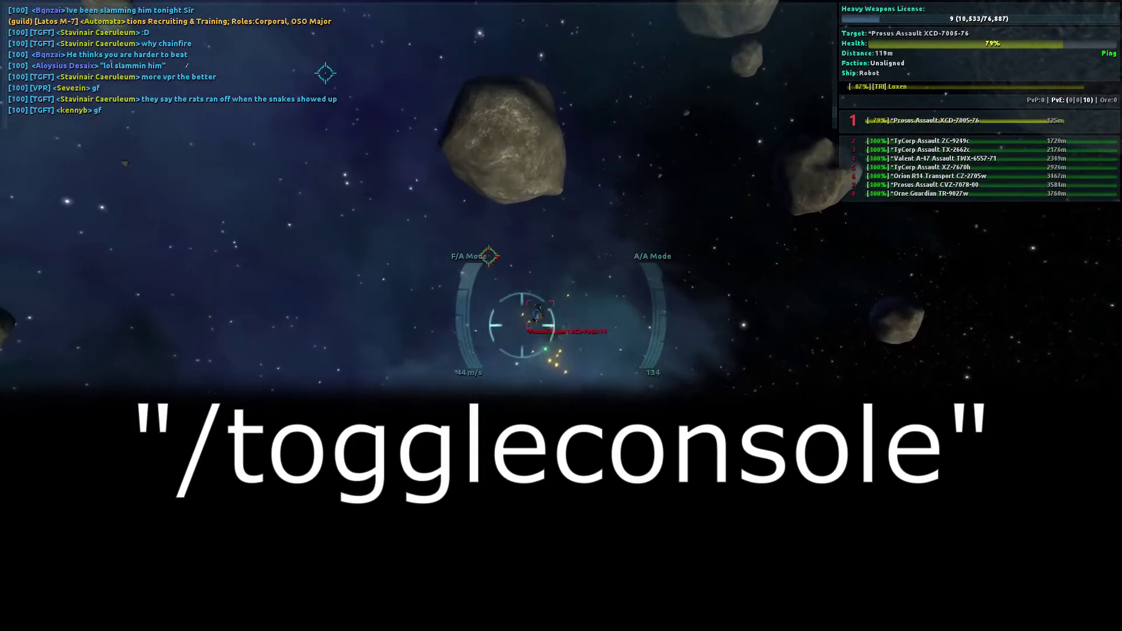
{"action": "left_click", "coordinate": [448, 326]}
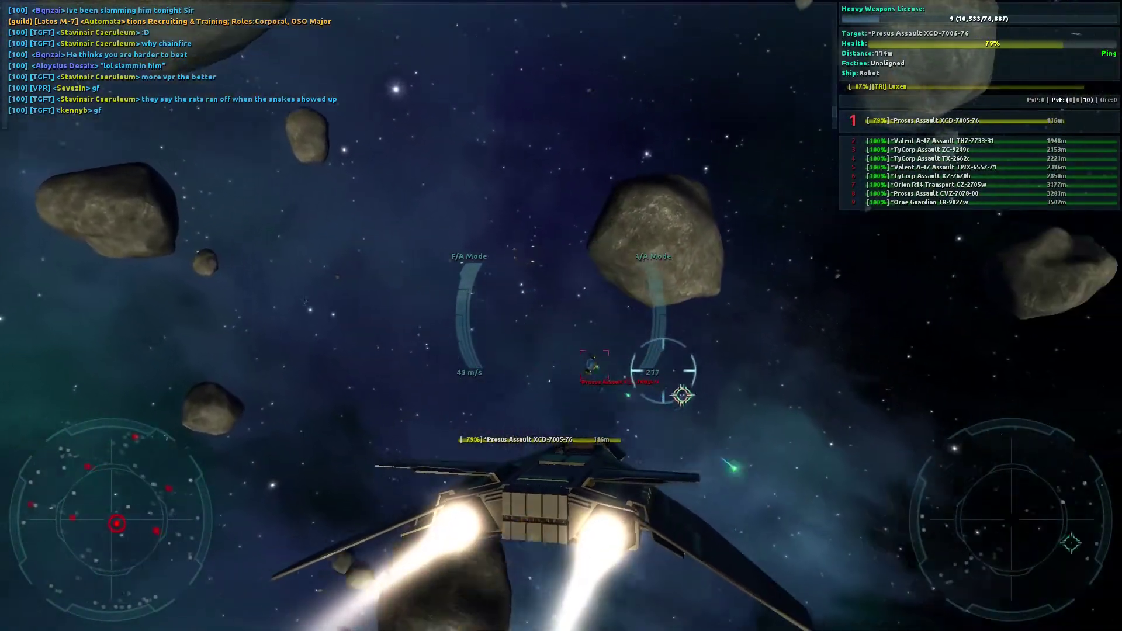
{"action": "left_click", "coordinate": [641, 363]}
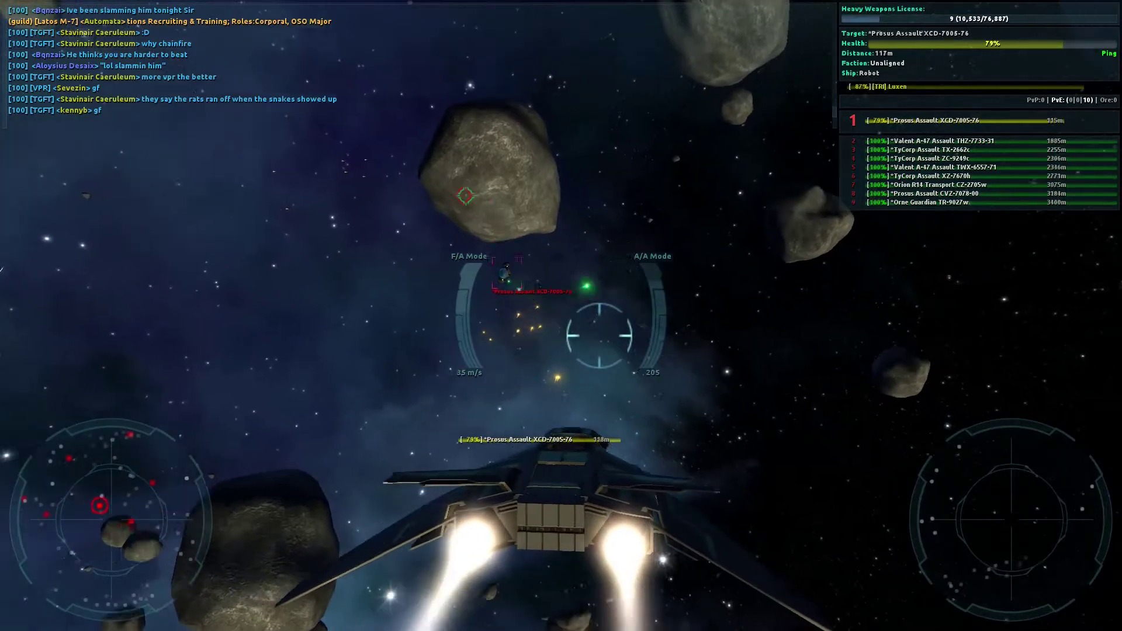
{"action": "left_click", "coordinate": [501, 313]}
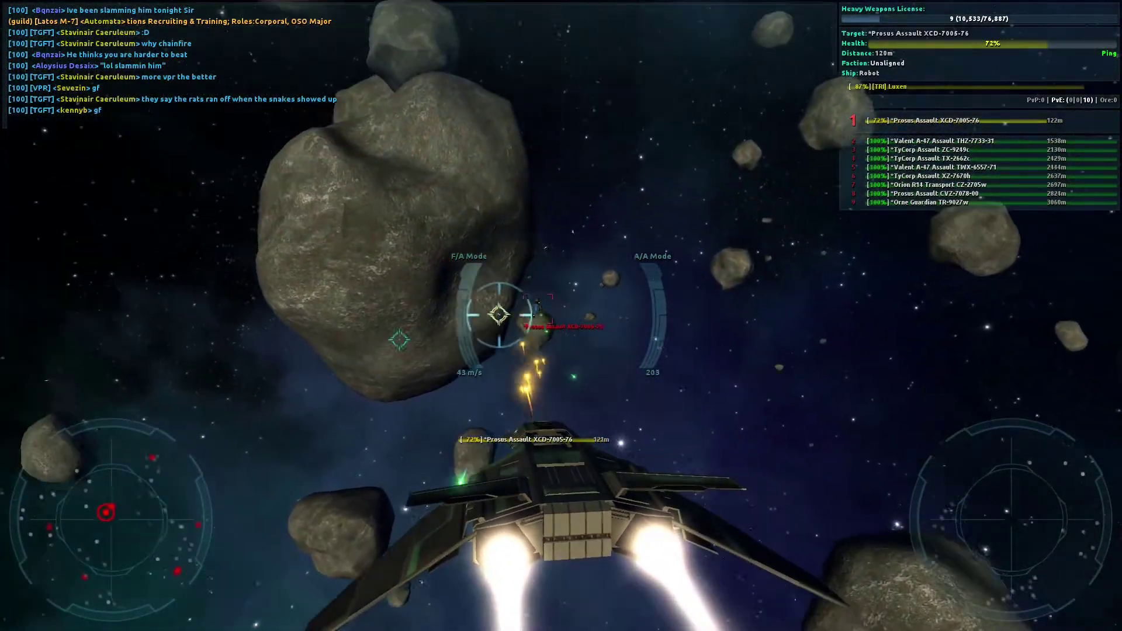
{"action": "left_click", "coordinate": [518, 326]}
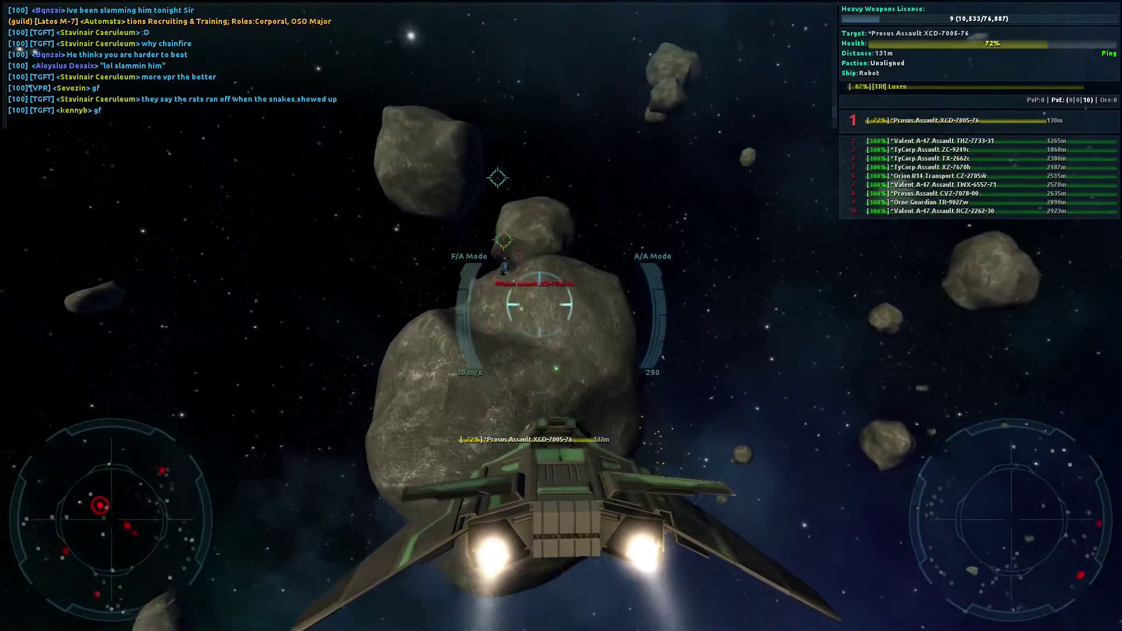
{"action": "left_click", "coordinate": [557, 320]}
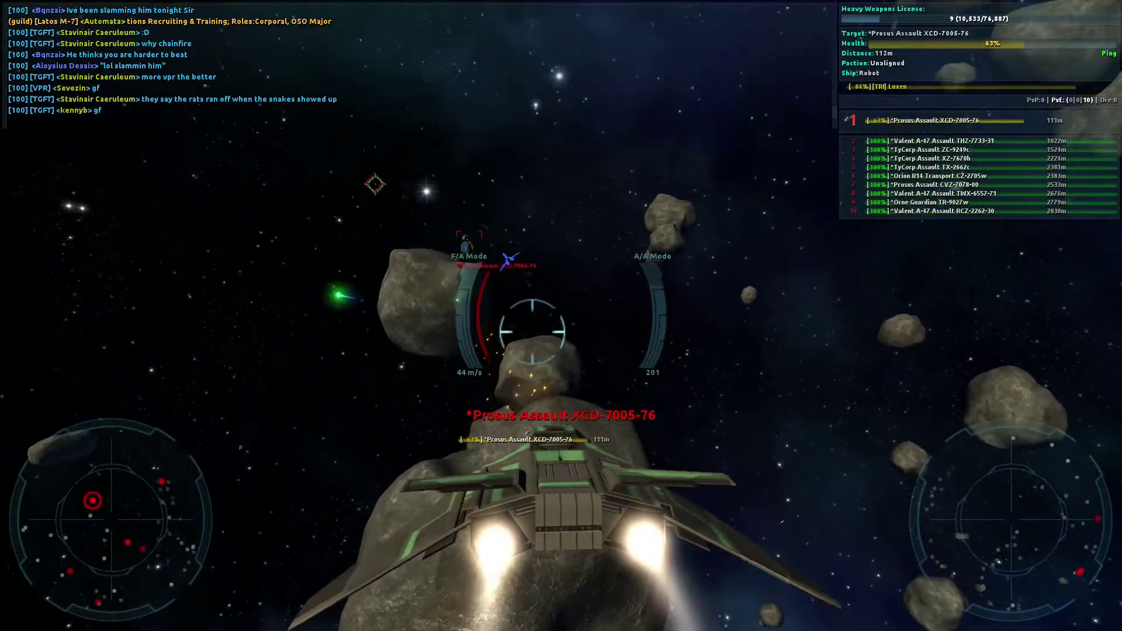
{"action": "left_click", "coordinate": [485, 329]}
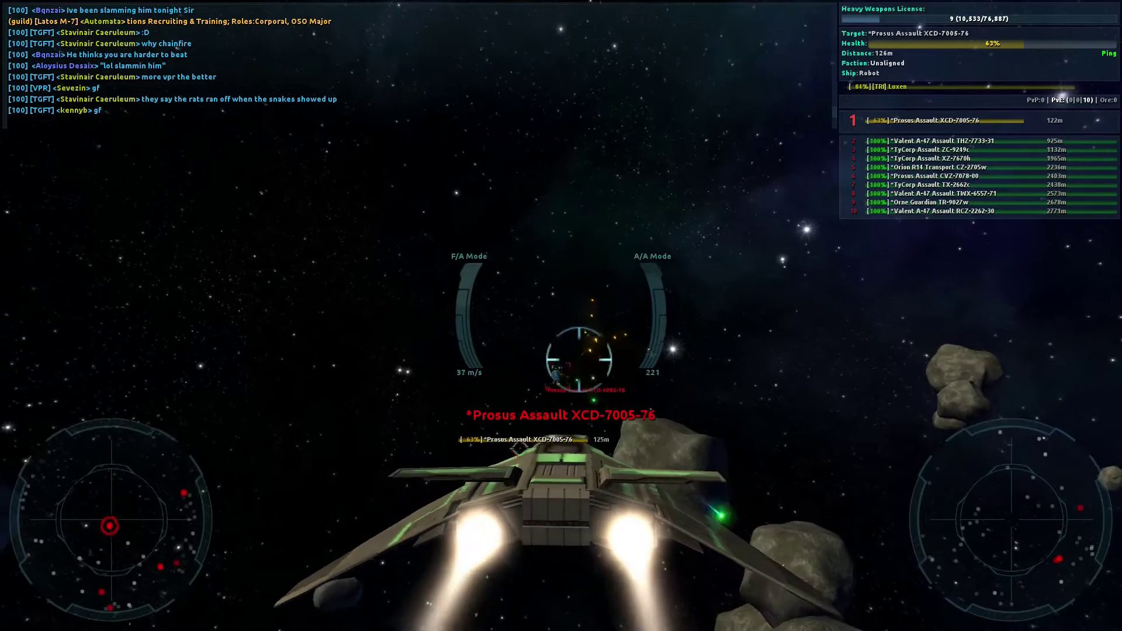
{"action": "left_click", "coordinate": [573, 340]}
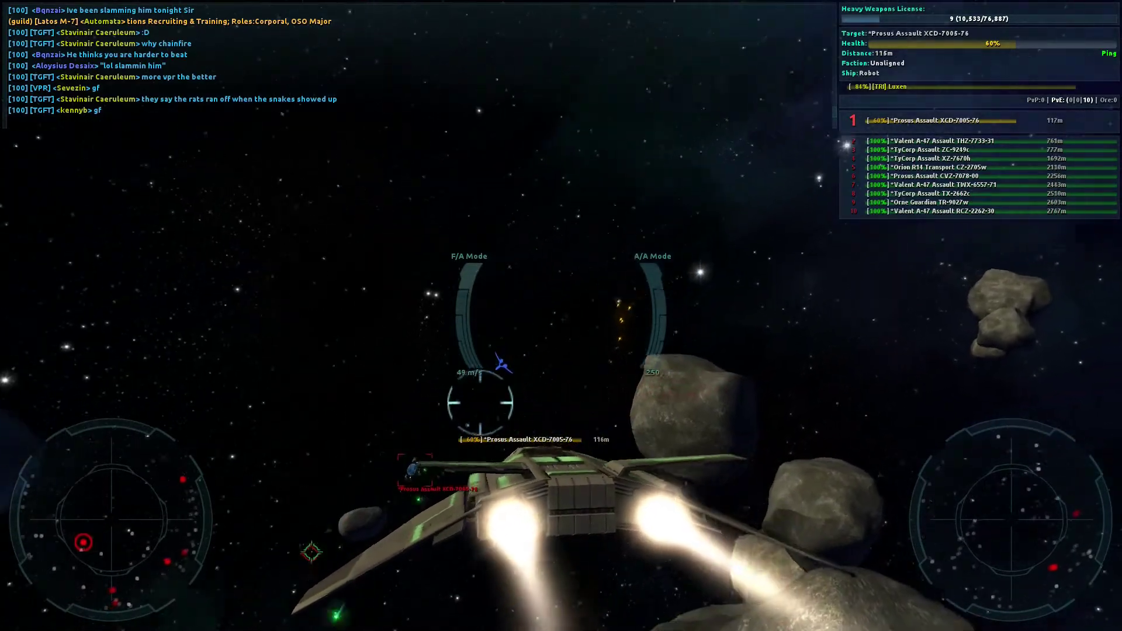
Chase the targeted Prosus Assault robot through the asteroids and fire on it
{"action": "left_click", "coordinate": [461, 401]}
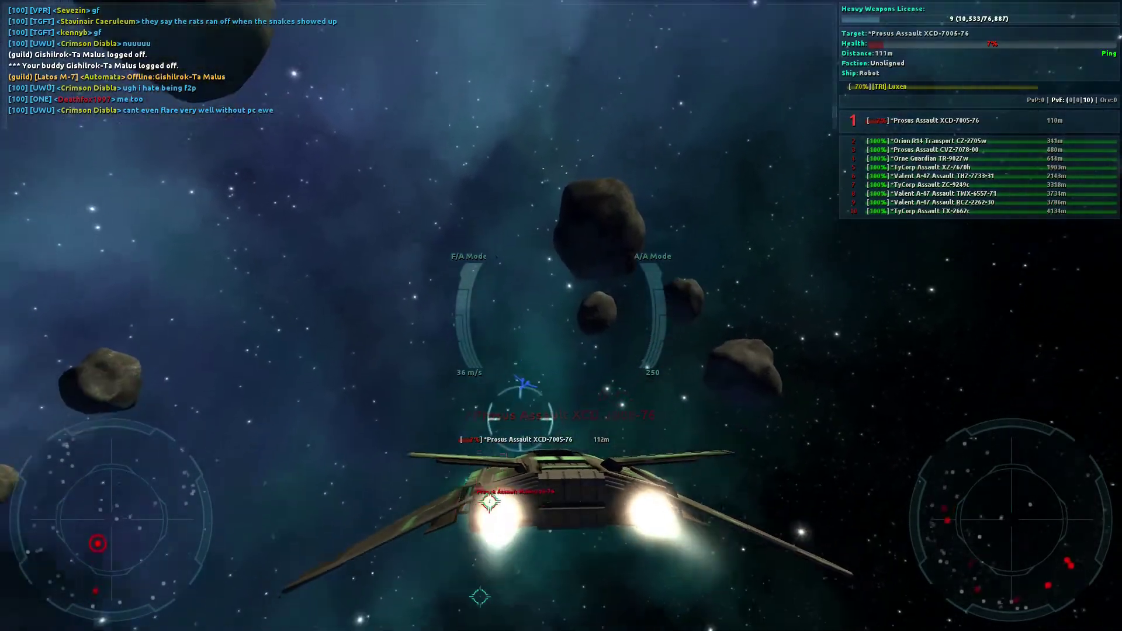
{"action": "left_click", "coordinate": [533, 401]}
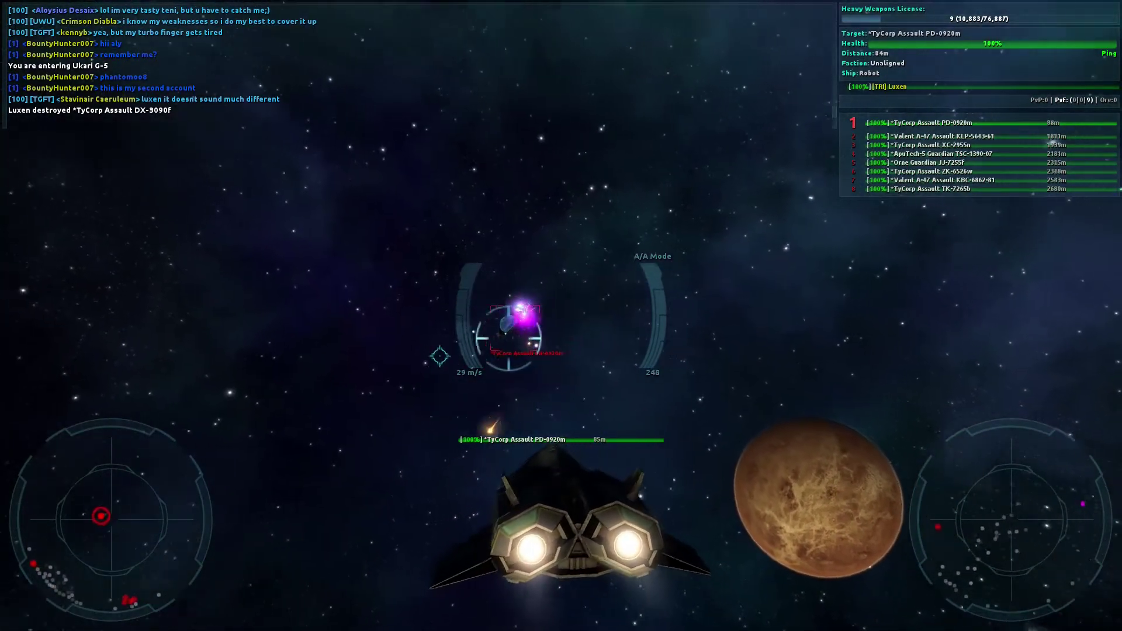
Shoot down the targeted TyCorp Assault PD-0920m robot and accelerate away with turbo
{"action": "left_click", "coordinate": [473, 363]}
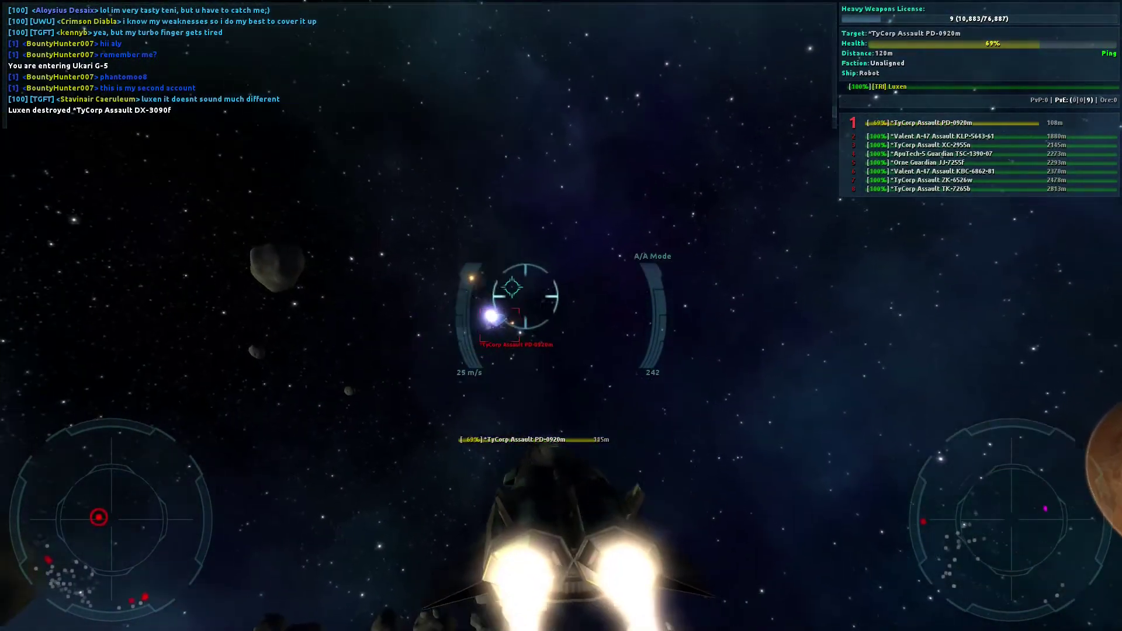
{"action": "left_click", "coordinate": [571, 323]}
{"action": "left_click", "coordinate": [646, 370]}
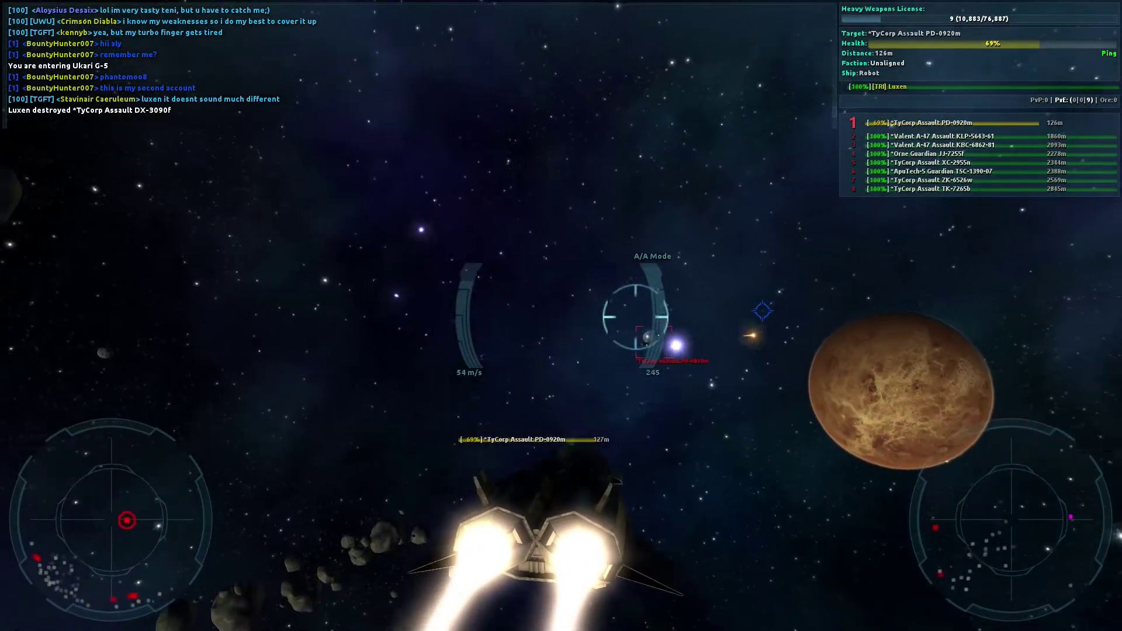
{"action": "left_click", "coordinate": [624, 344]}
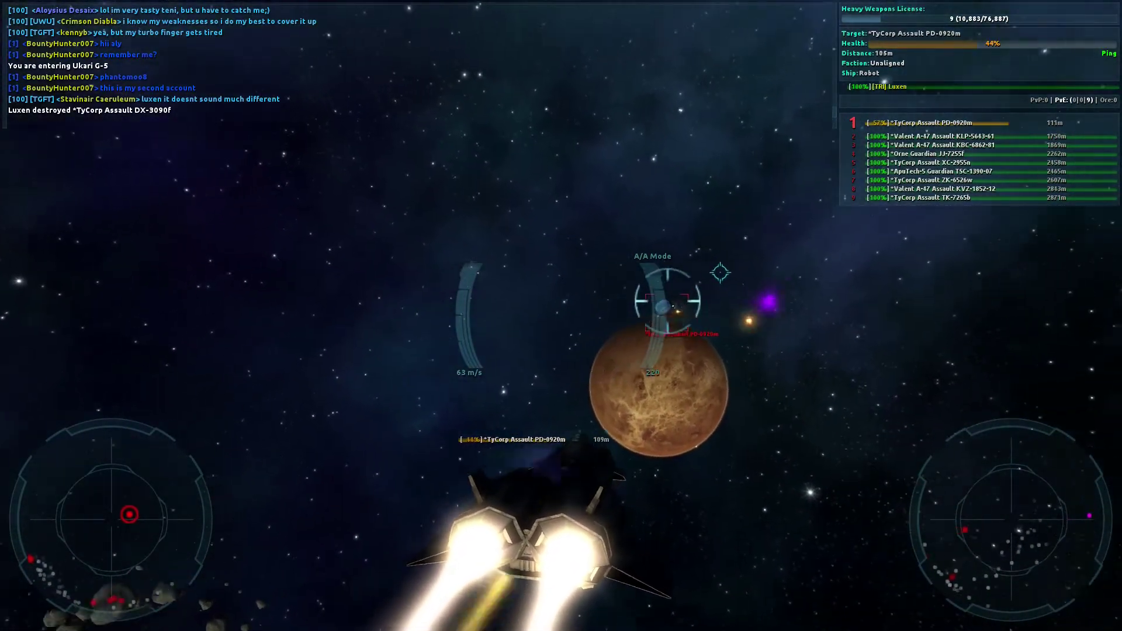
{"action": "left_click", "coordinate": [634, 326]}
{"action": "left_click", "coordinate": [664, 318]}
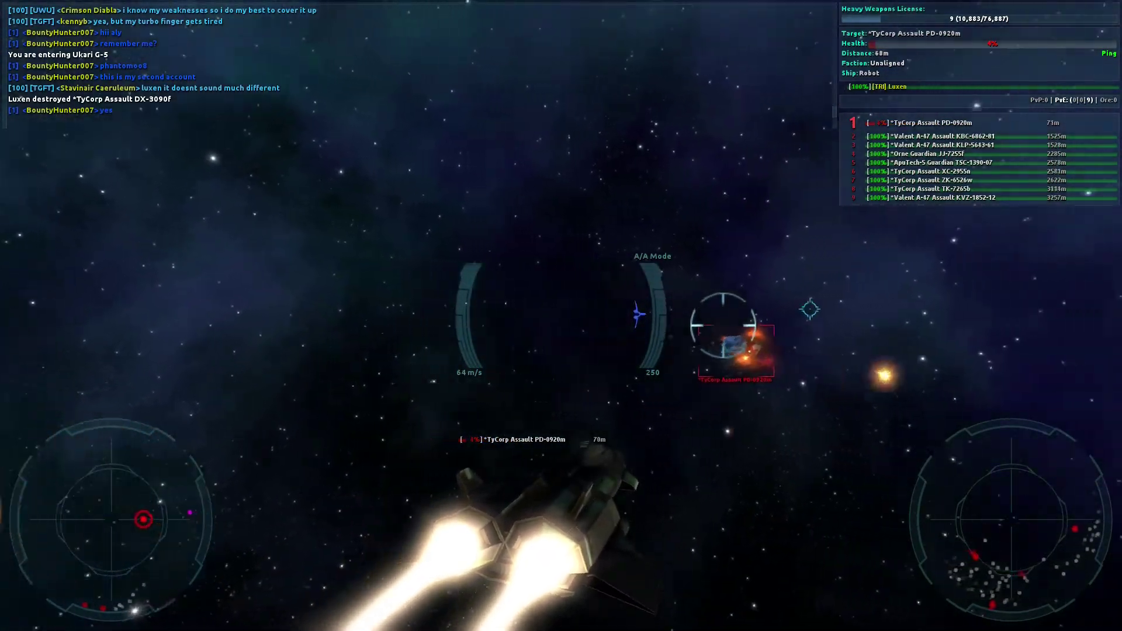
{"action": "key", "text": "Tab"}
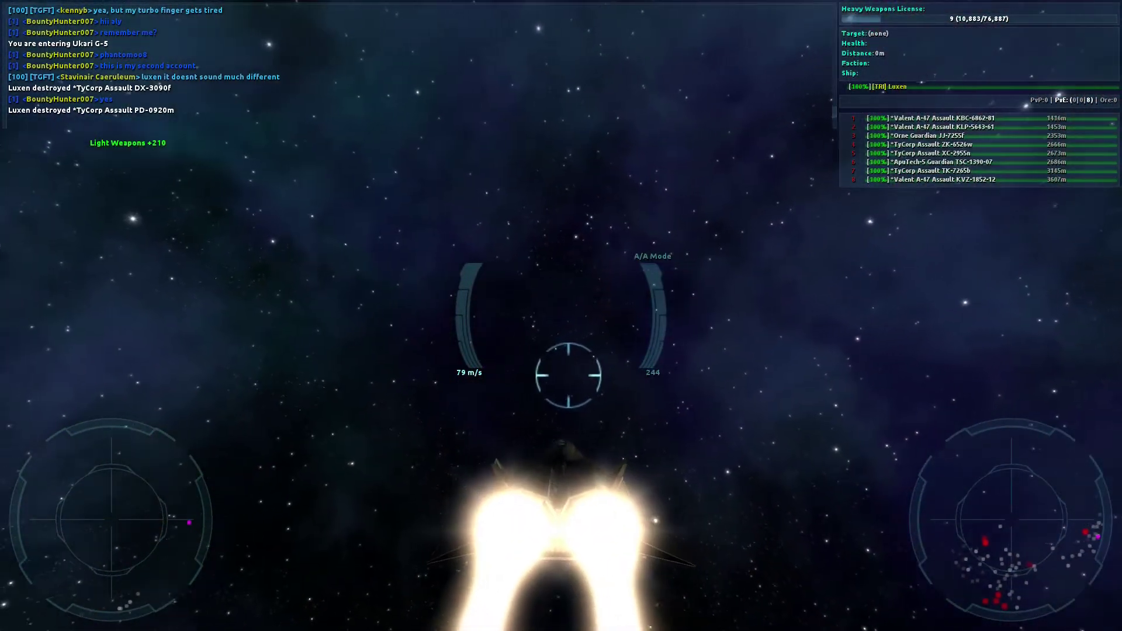
Send the message "either you can't appreciate it or you're not doing it right..." to chat channel 100
{"action": "key", "text": "Return"}
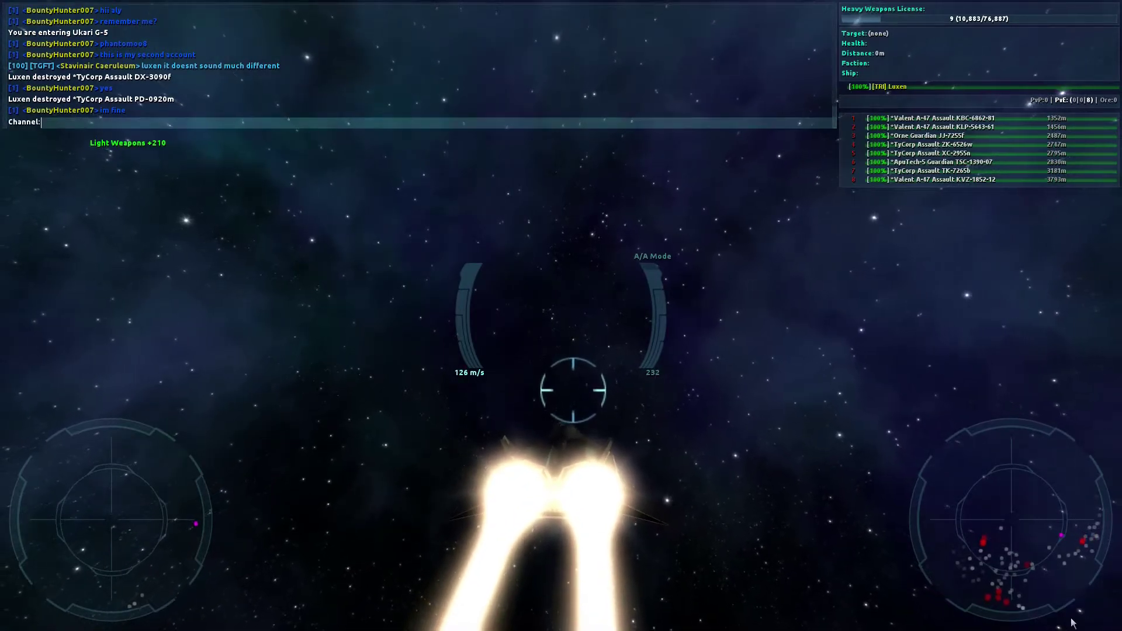
{"action": "type", "text": "either you can"}
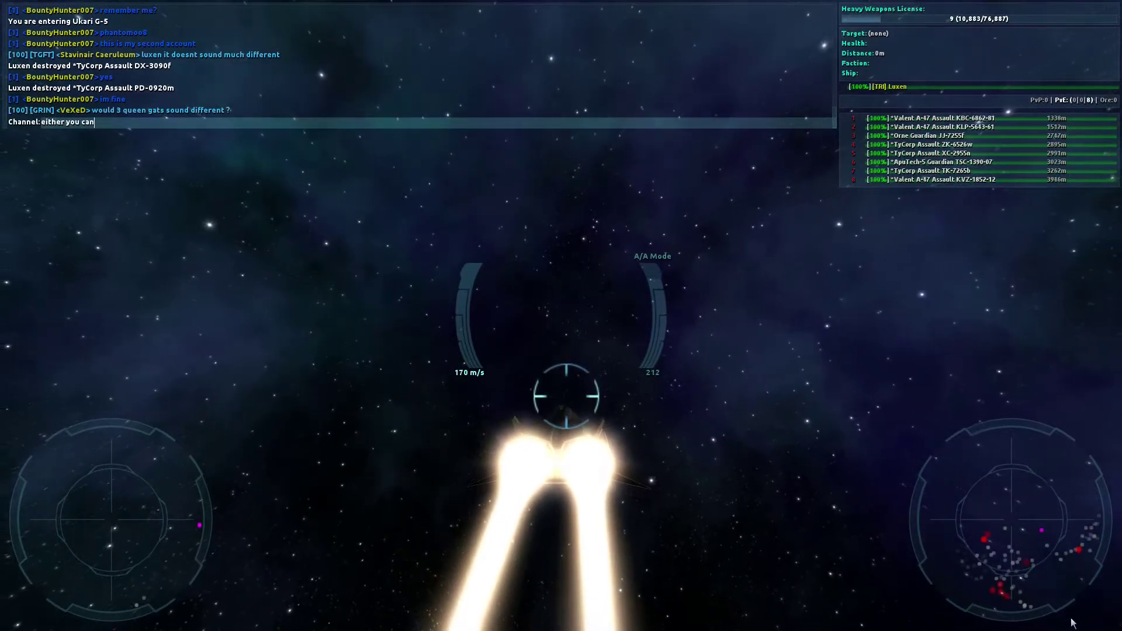
{"action": "type", "text": "'t appreciate it"}
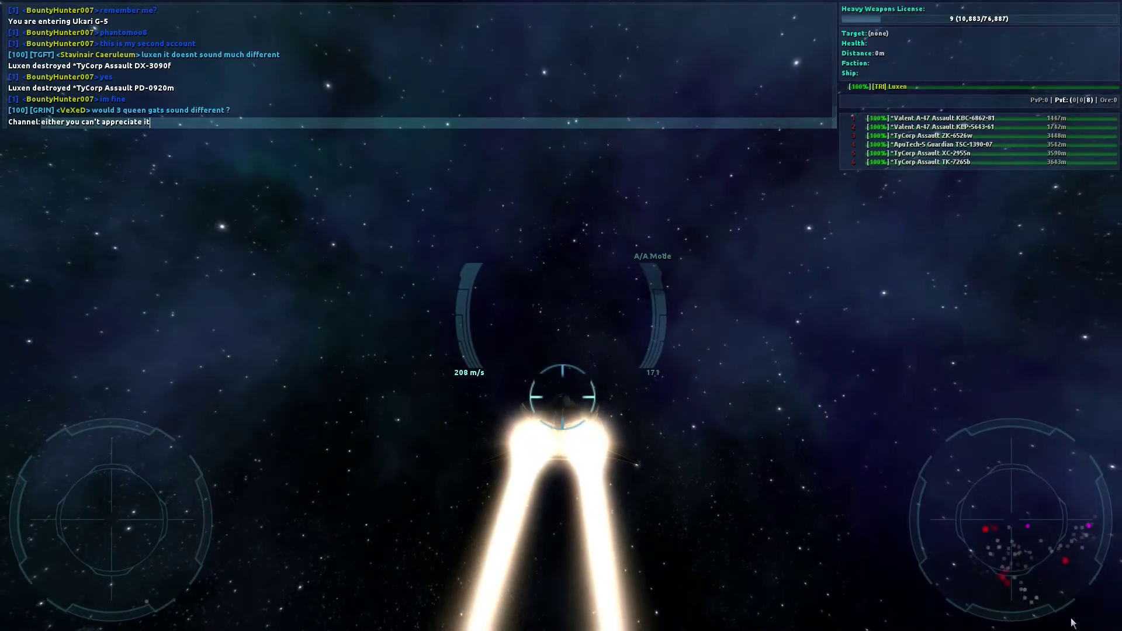
{"action": "type", "text": " or"}
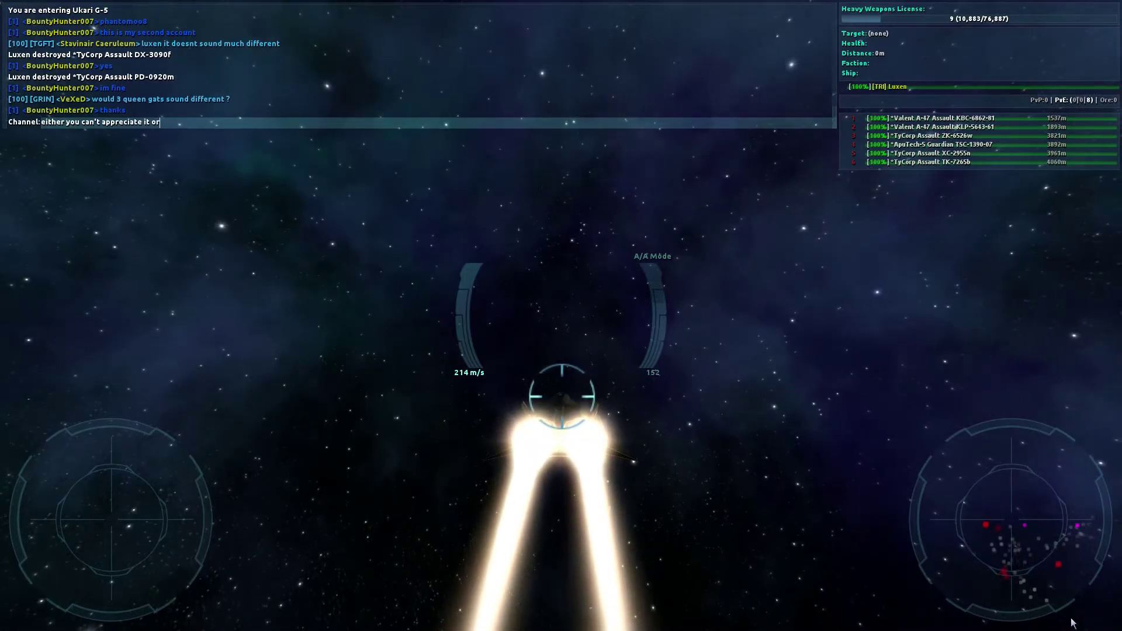
{"action": "type", "text": " you're "}
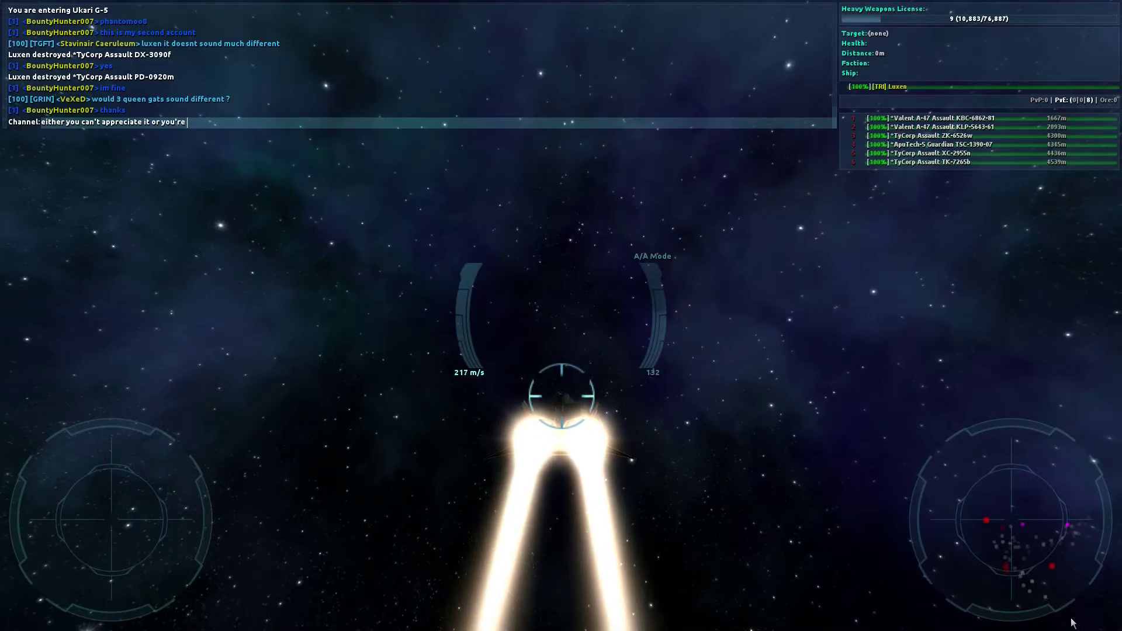
{"action": "type", "text": "not doing it ri"}
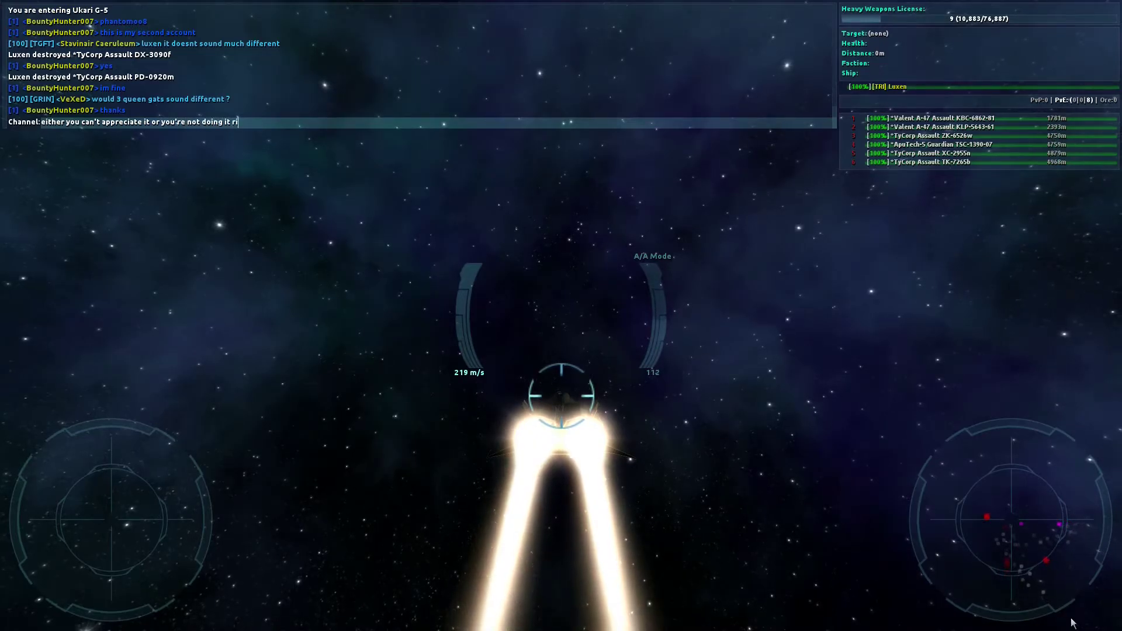
{"action": "type", "text": "ght..."}
{"action": "key", "text": "Return"}
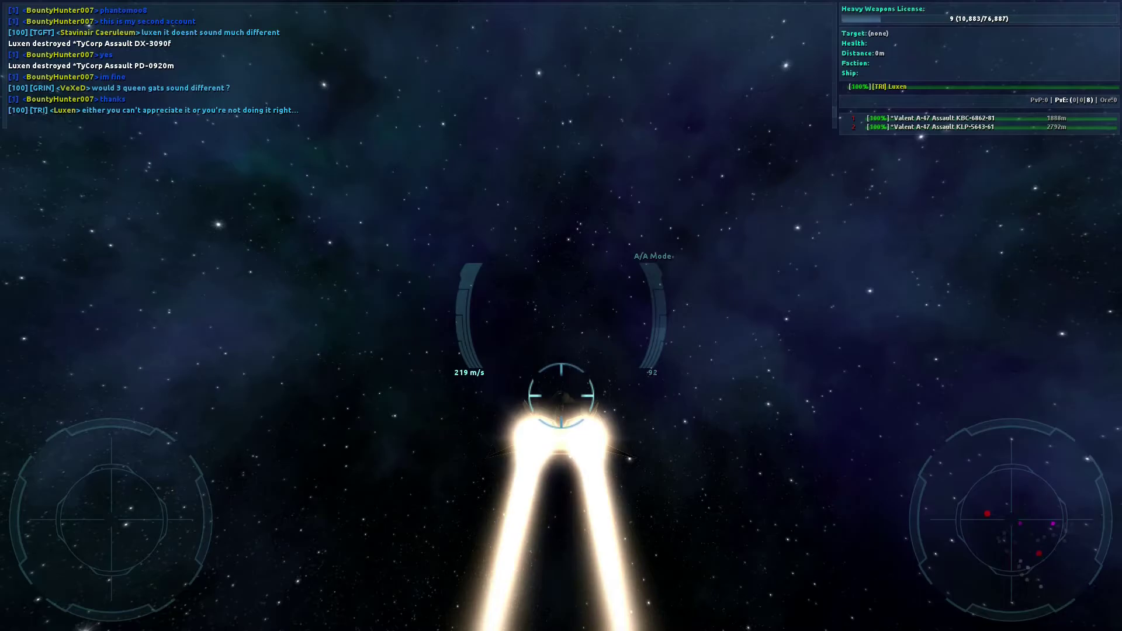
Plot a course from sector G-5 to sector L-2 on the Ukari system navigation map
{"action": "key", "text": "n"}
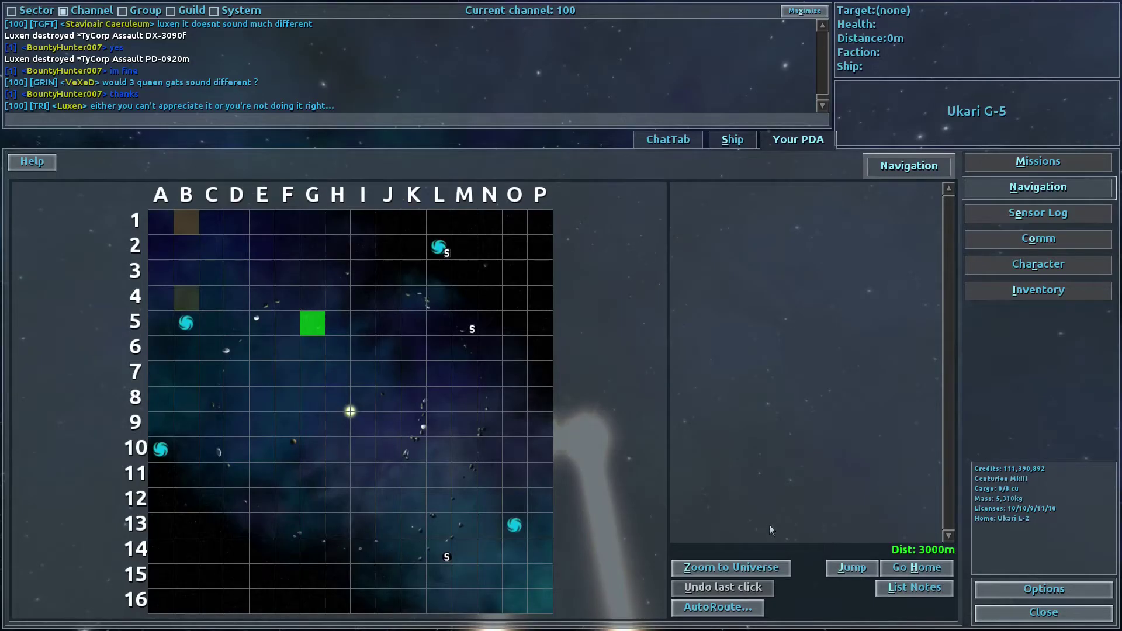
{"action": "left_click", "coordinate": [438, 247]}
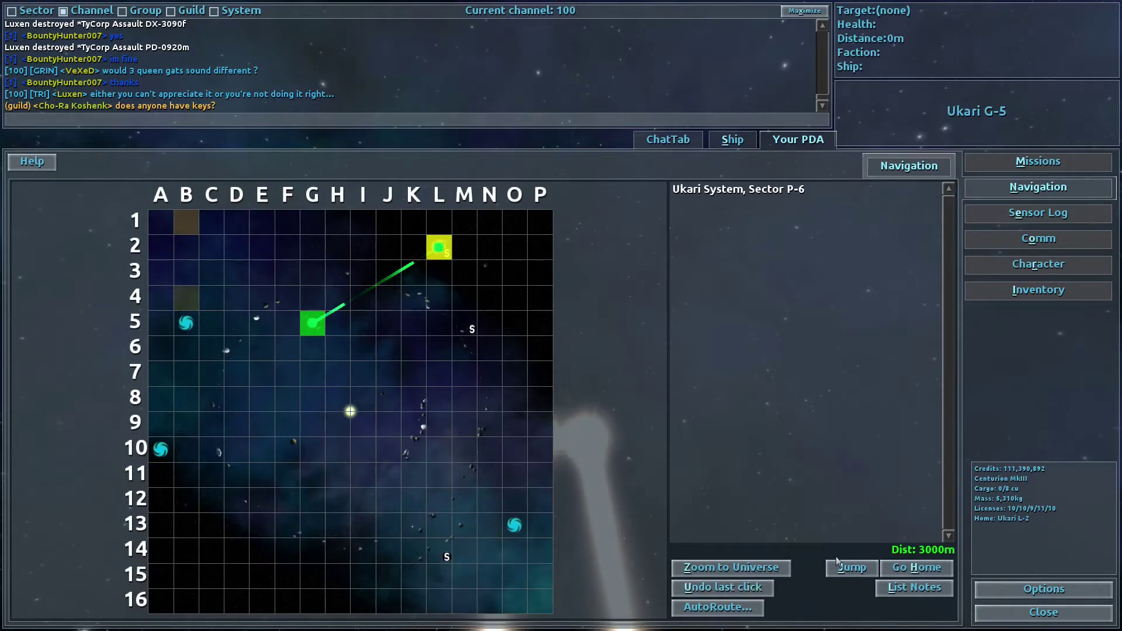